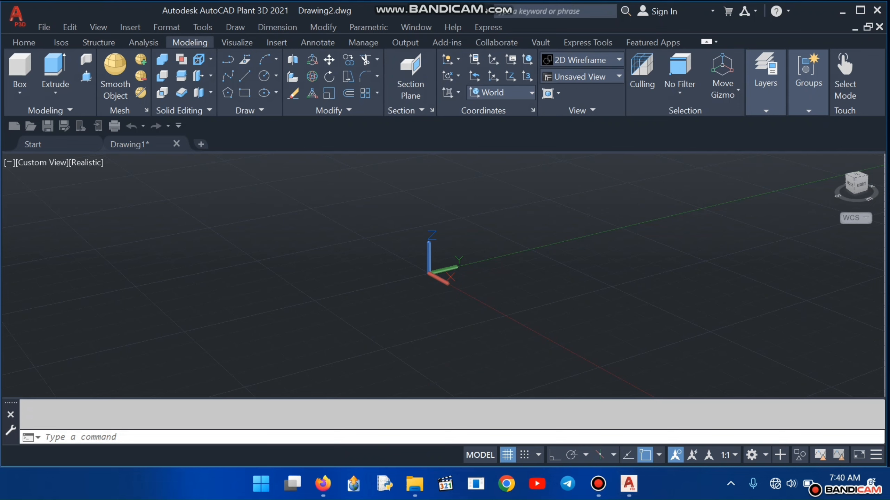
Run UCSICON with the Noorigin option so the UCS icon no longer sits at the origin.
text(ucs)
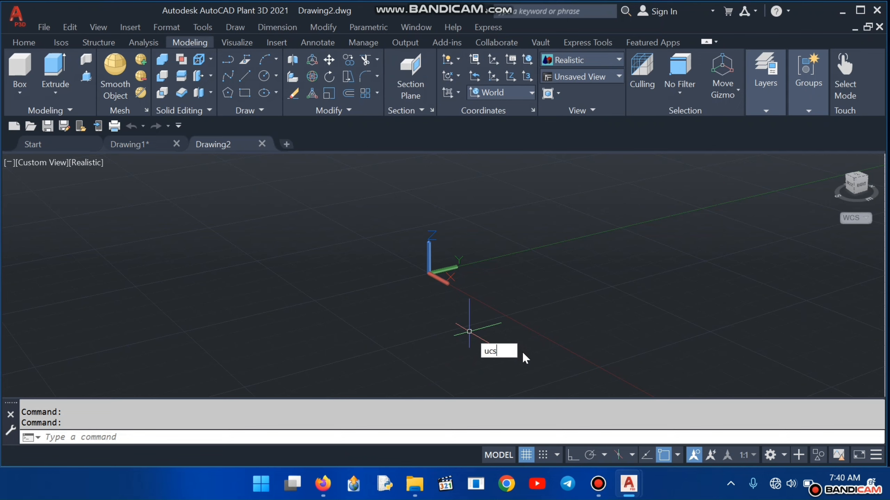
click(538, 377)
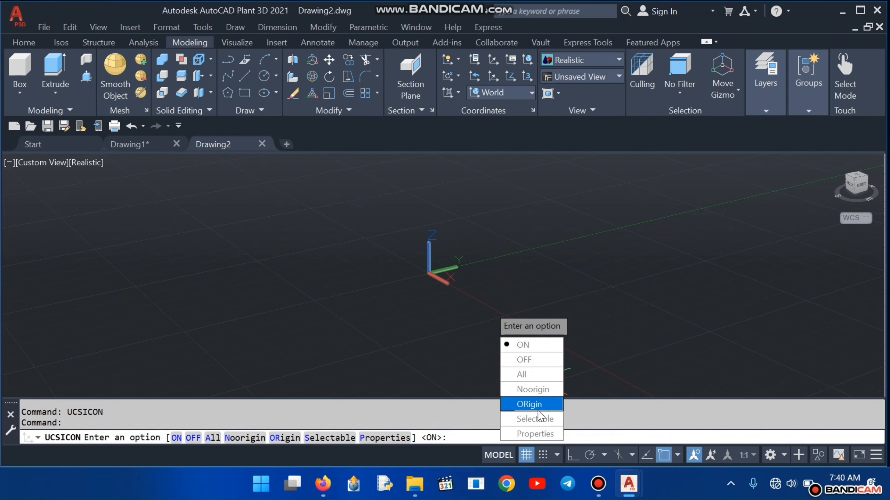
click(533, 389)
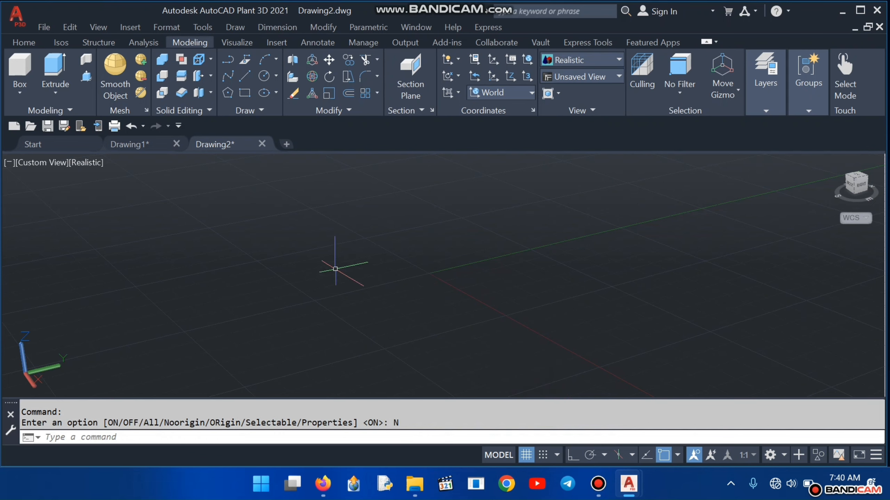
Turn on ortho mode and turn off the drawing grid.
click(574, 455)
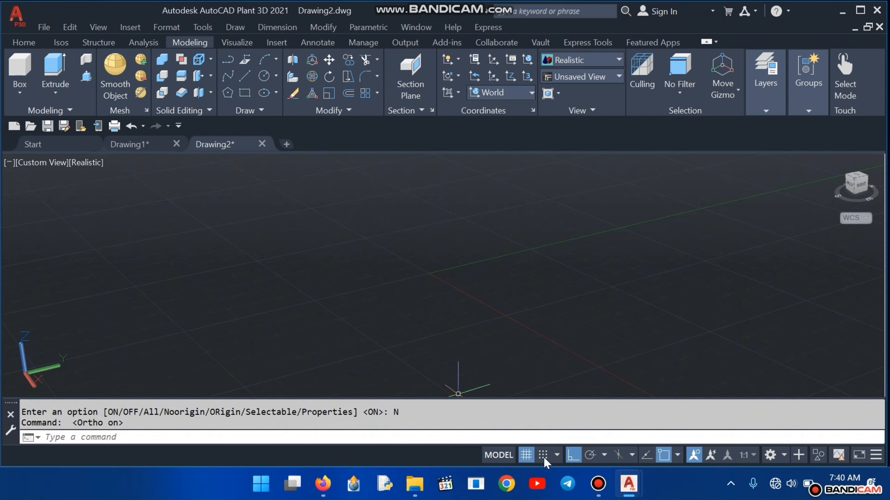
click(526, 455)
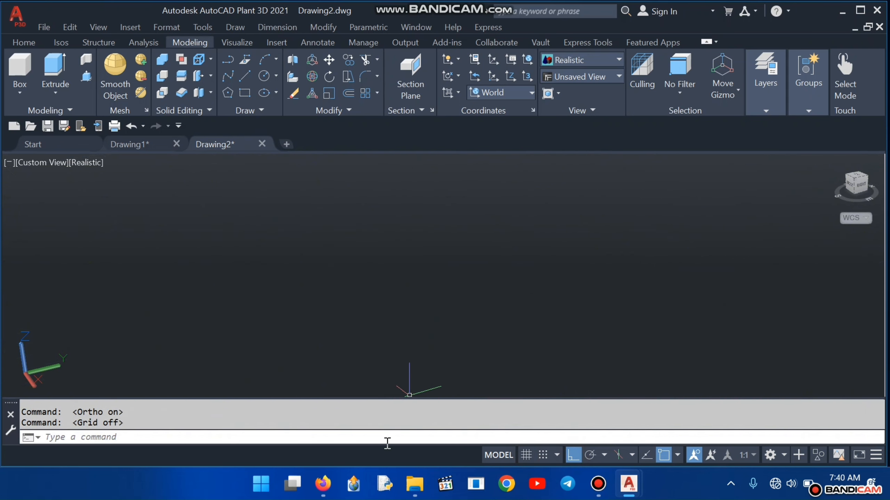
Consult reference drawing 21 in Firefox, return to AutoCAD and start a line profile with a 15-unit vertical segment going down.
mouse_move(324, 484)
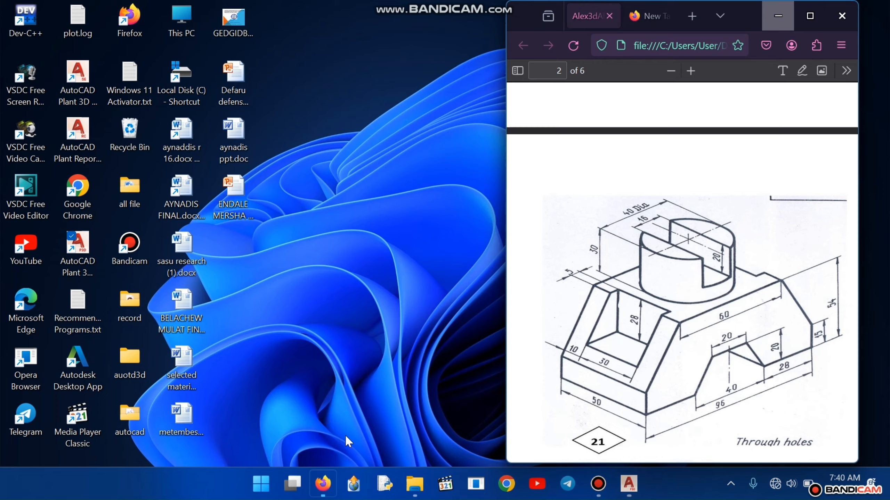
click(343, 435)
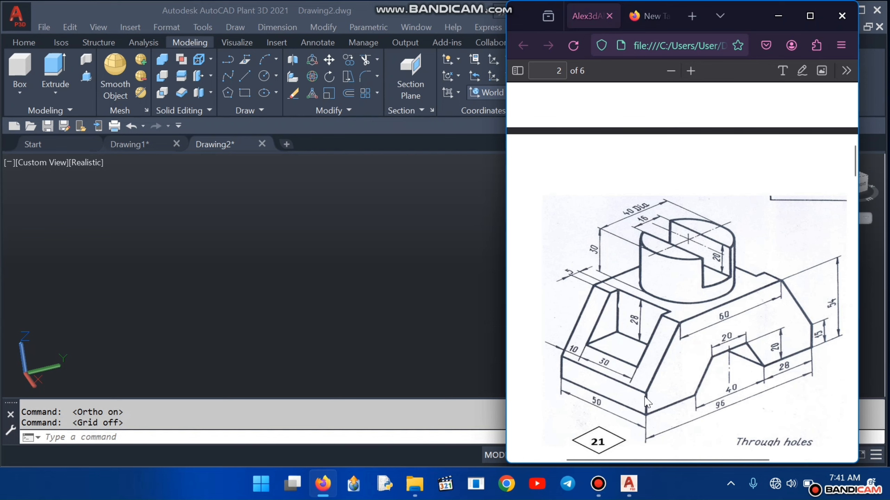
click(780, 15)
click(244, 77)
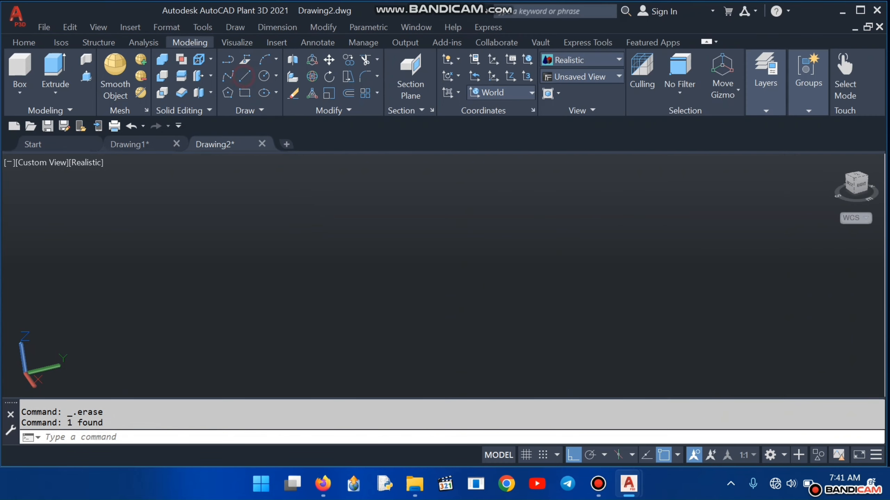
click(262, 257)
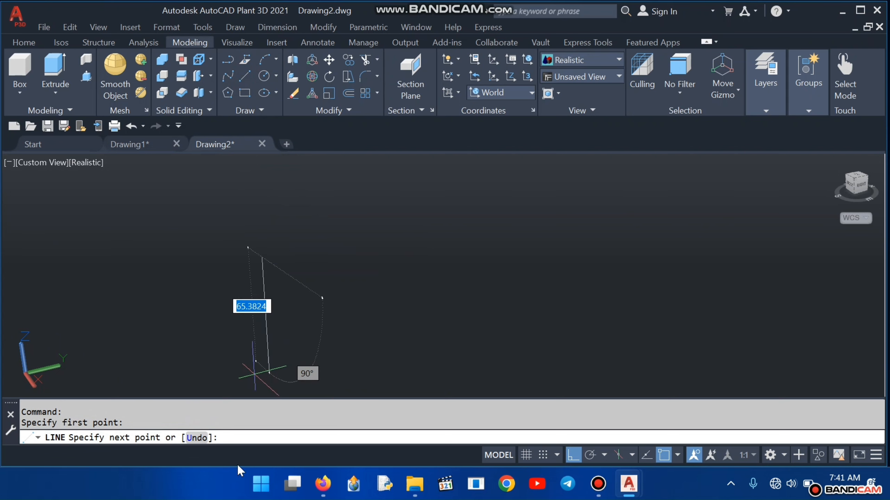
text(15)
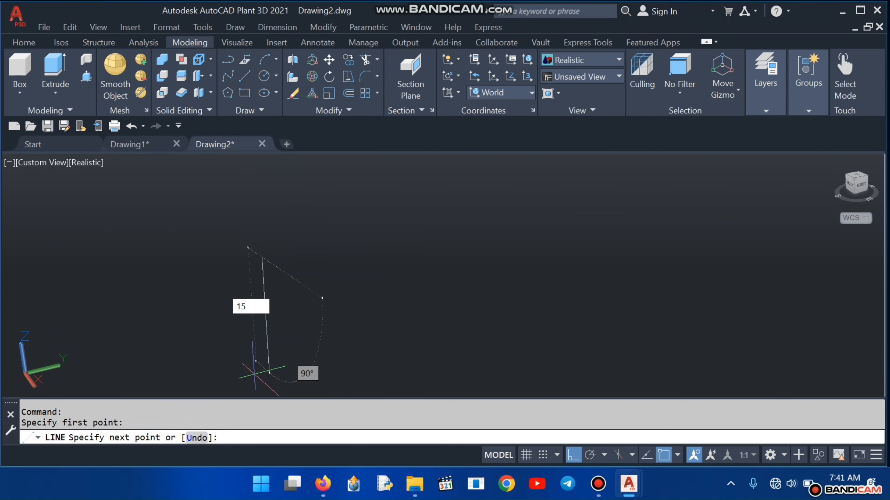
key(Return)
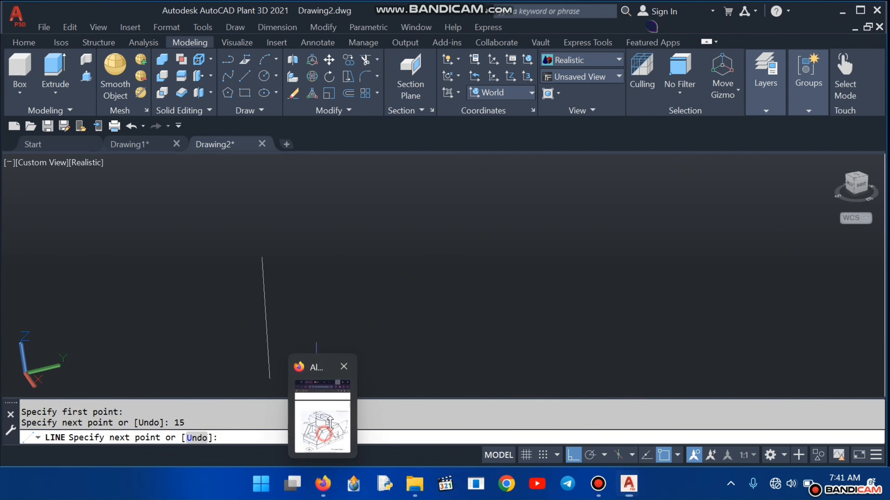
Check the base dimensions in the reference drawing and continue the line 28 units along positive Y.
click(328, 440)
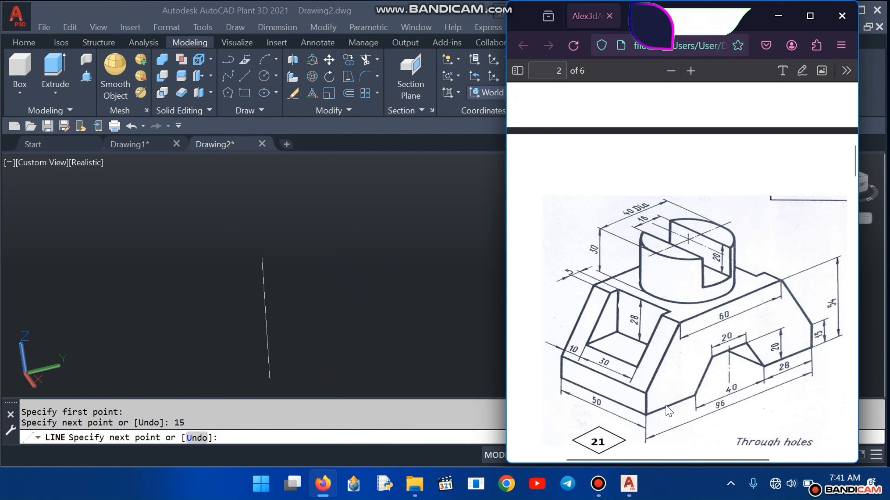
click(777, 16)
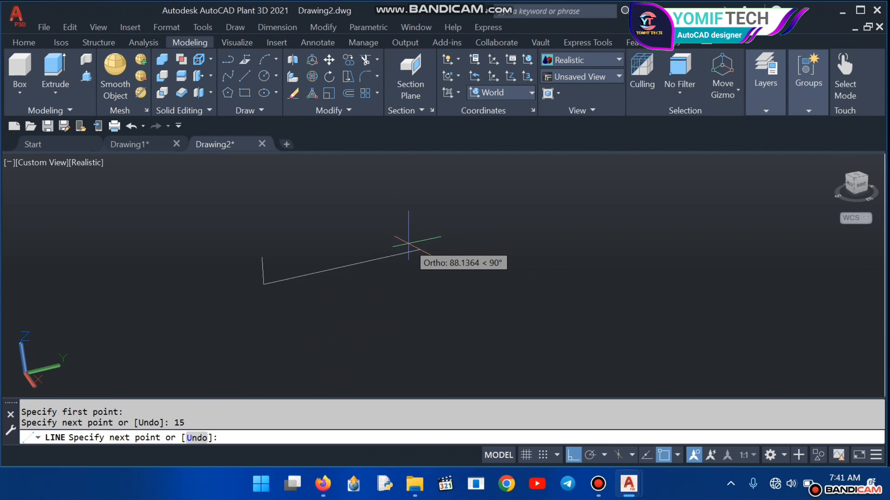
text(28)
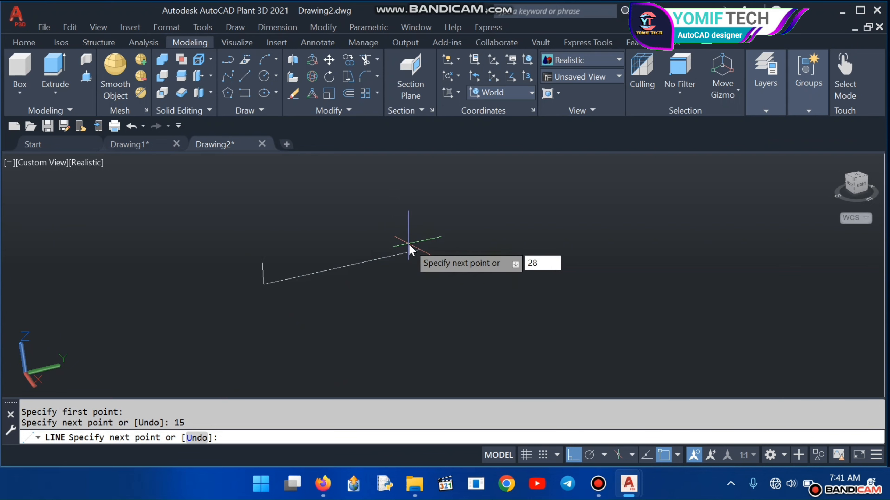
key(Return)
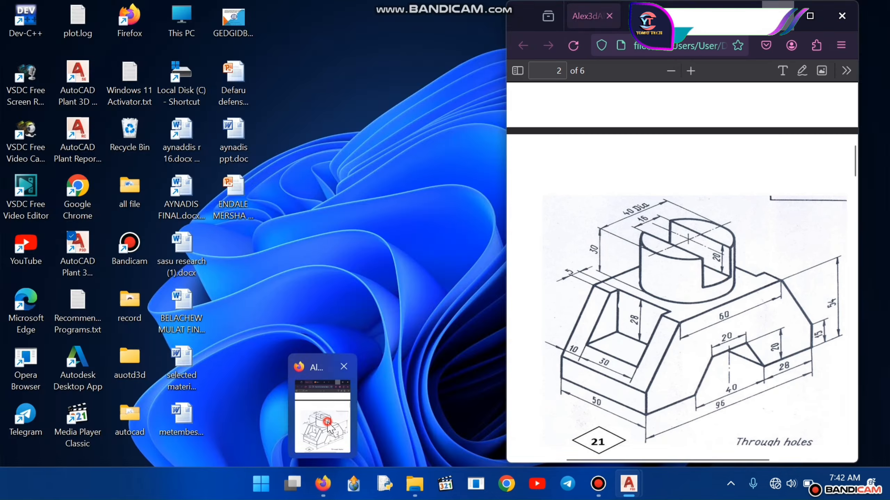
Check the base cutout's width in the reference drawing and extend the bottom line another 20 units along positive Y.
click(323, 406)
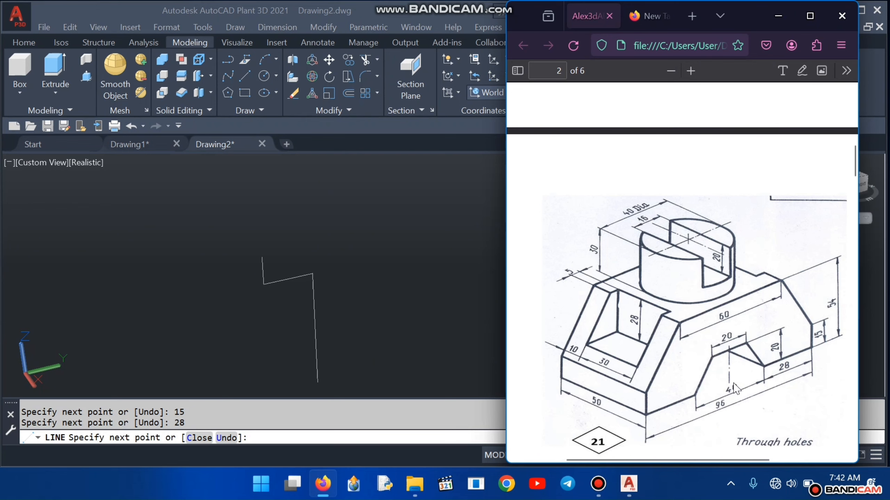
click(778, 15)
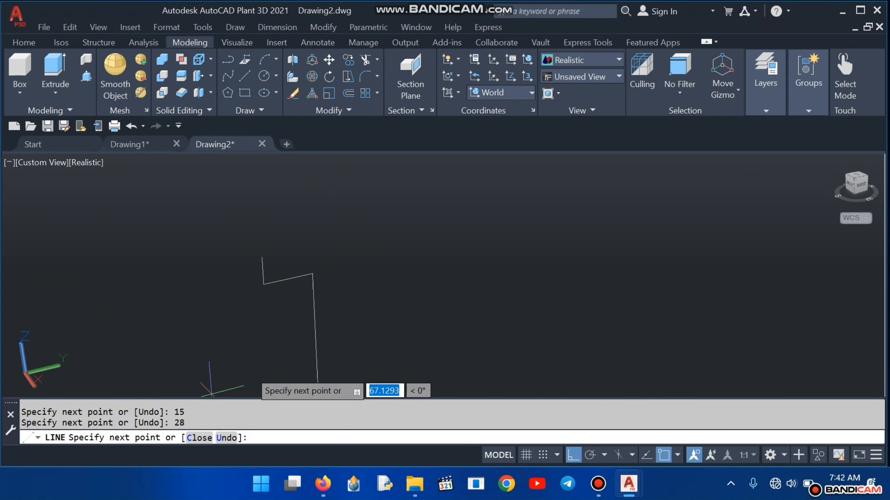
text(2)
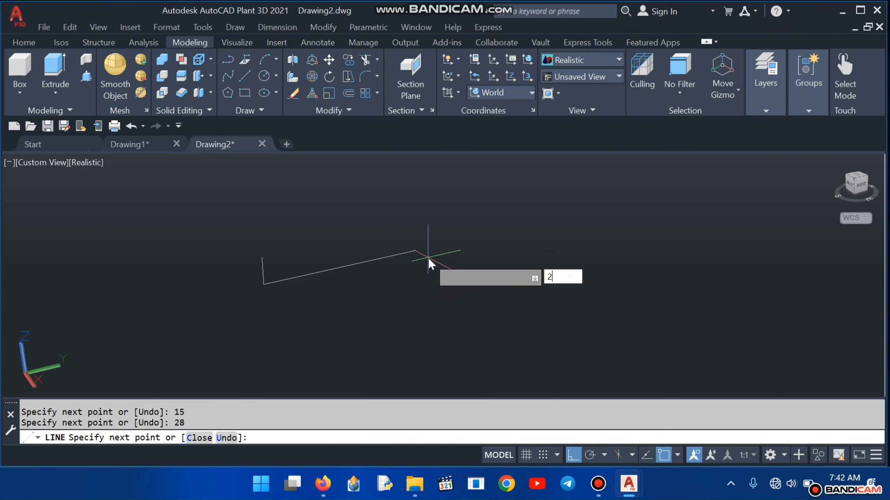
text(0)
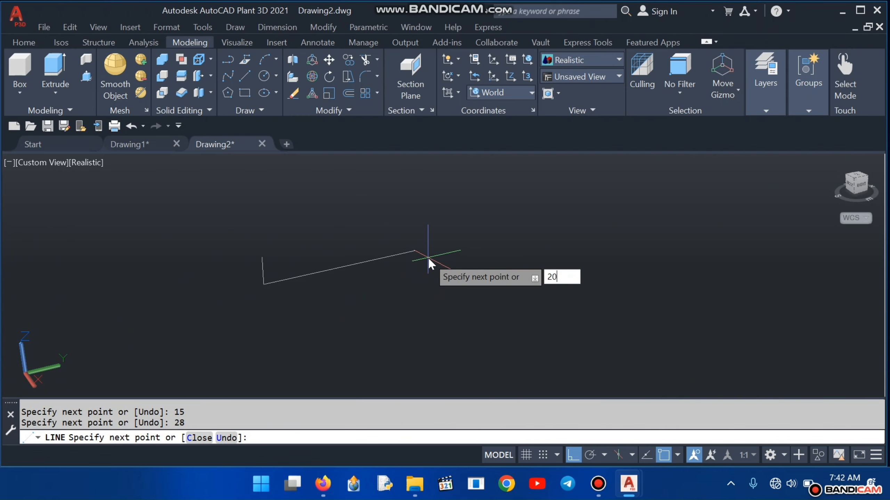
key(Return)
Check the cutout's height in the reference drawing and continue the line 20 units straight up along Z.
mouse_move(323, 484)
click(341, 435)
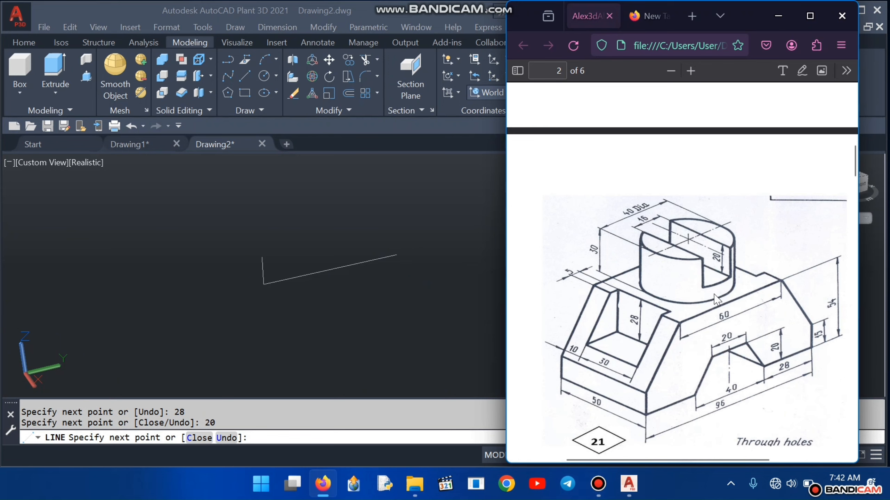
click(777, 16)
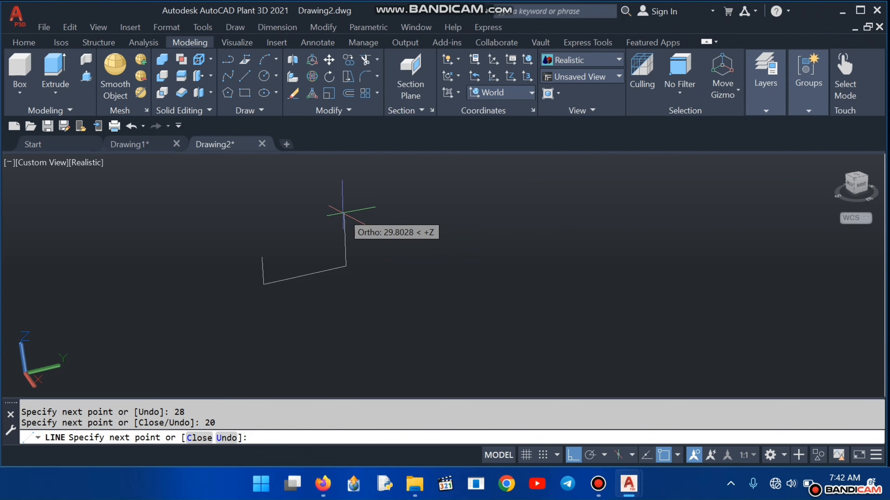
text(20)
key(Return)
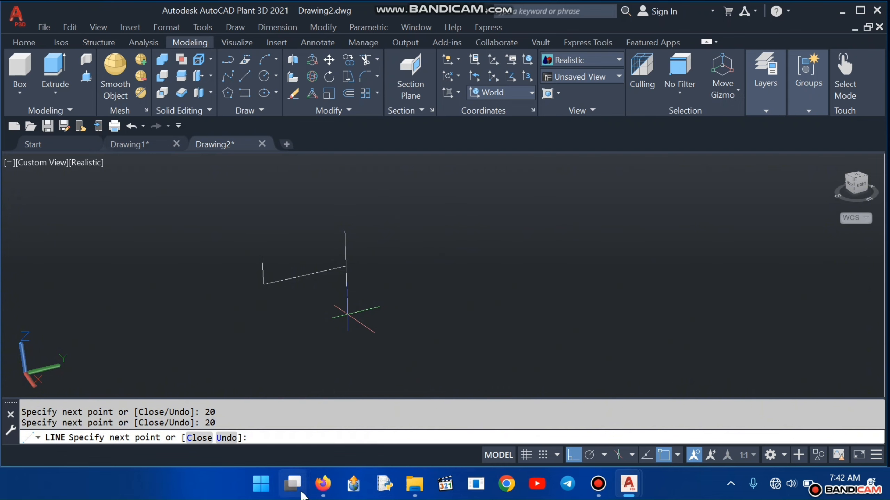
Check the cutout's top width in the reference drawing, draw a 10-unit segment along negative Y and end the line.
click(323, 484)
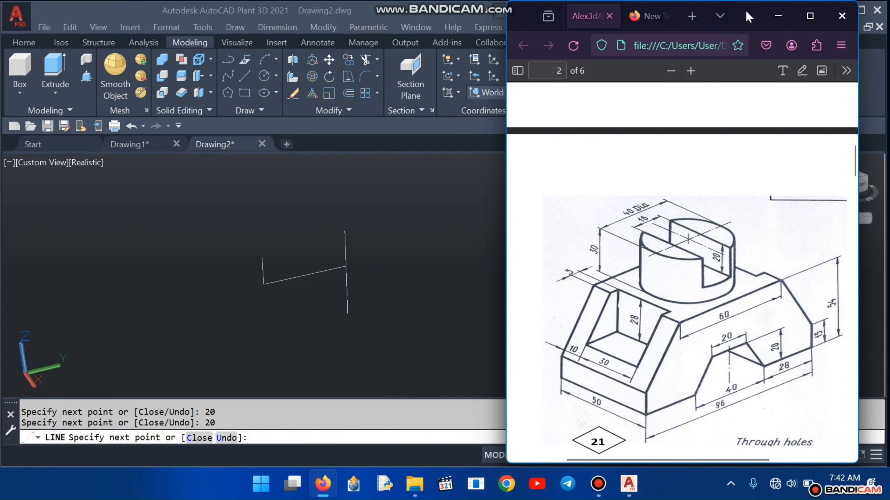
click(778, 14)
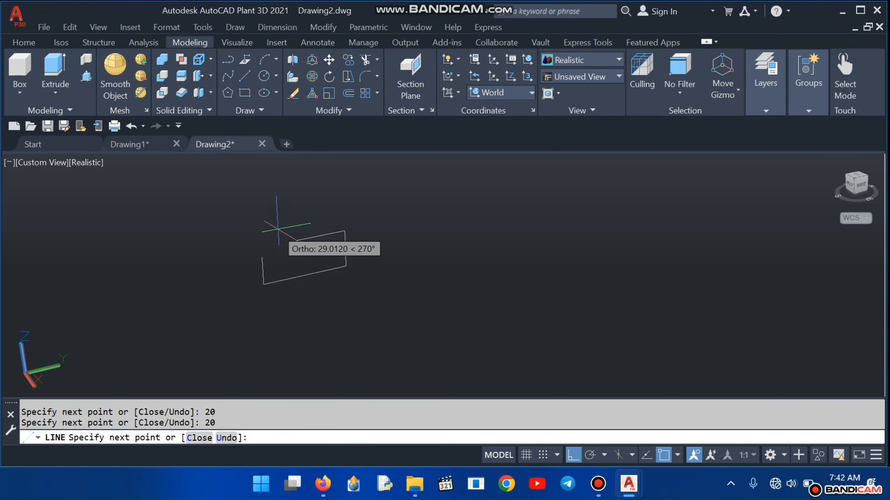
text(1)
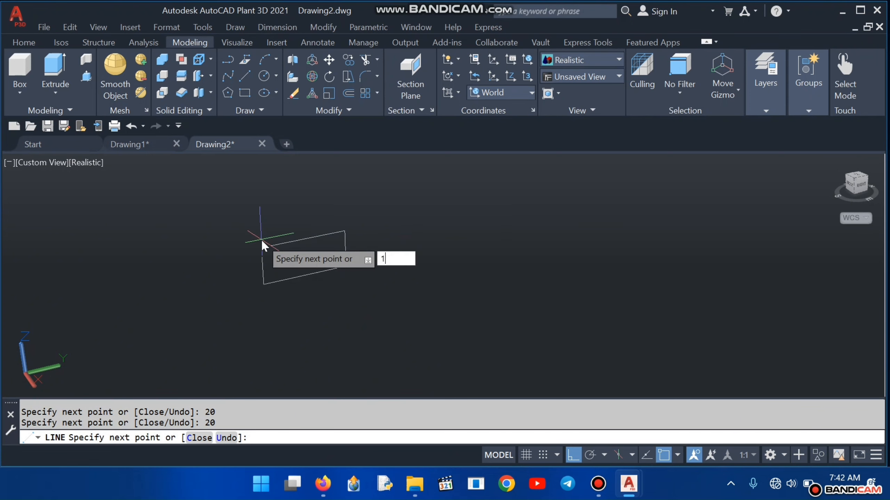
text(0)
key(Return)
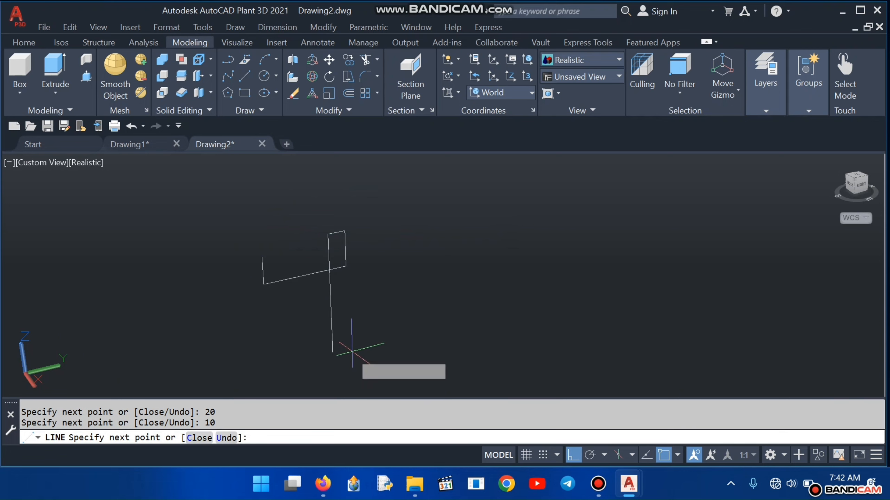
key(Escape)
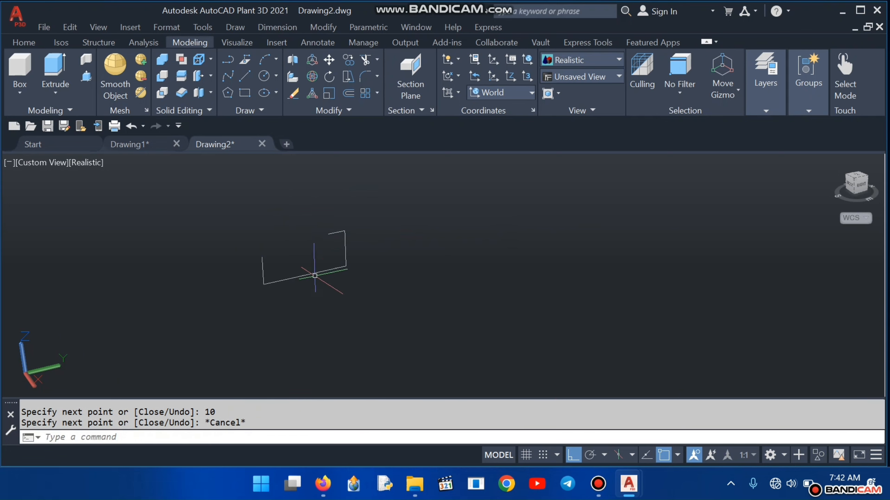
Delete the 20-unit bottom segment and draw a sloped line from the 10-unit top segment's free end to the 28-unit segment's end.
click(328, 270)
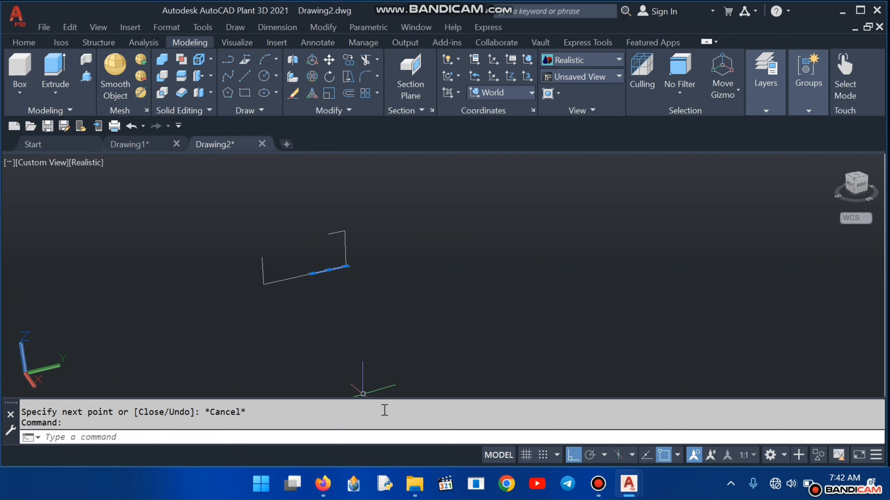
key(Delete)
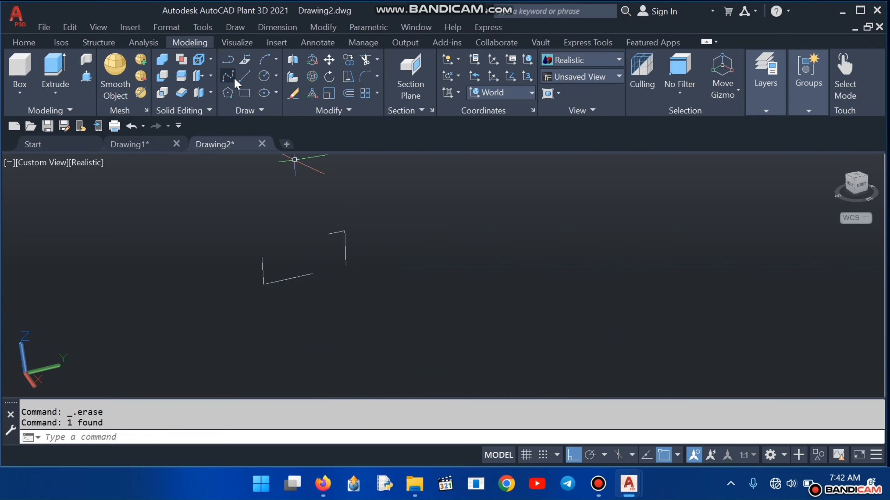
click(244, 75)
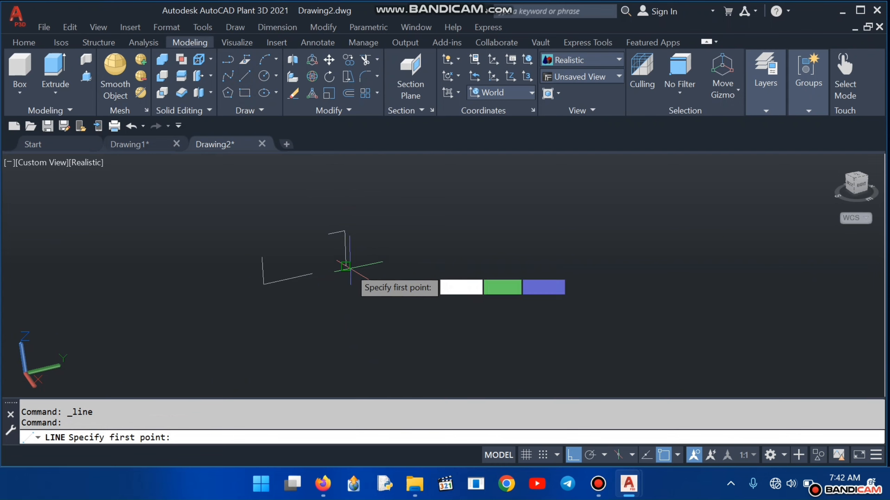
click(328, 233)
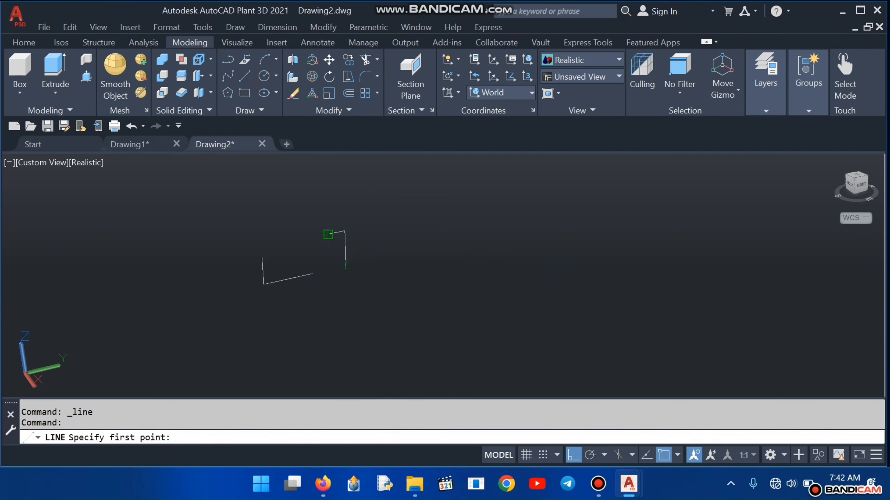
click(312, 274)
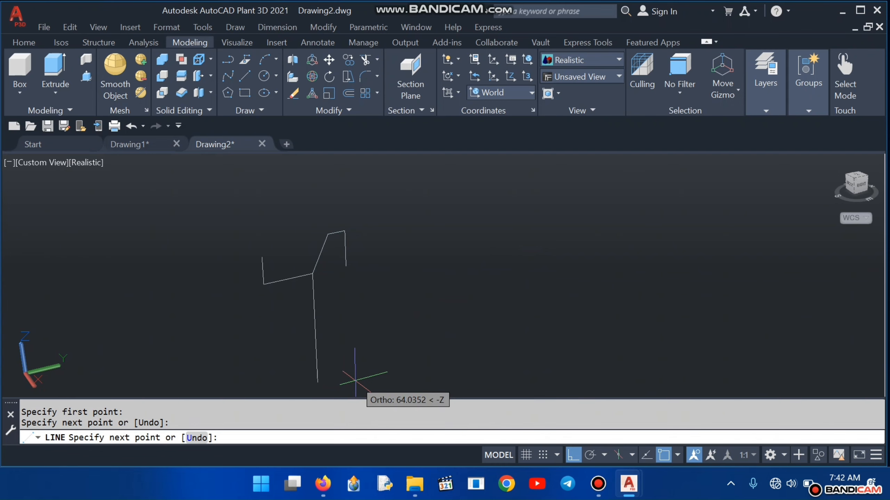
key(Return)
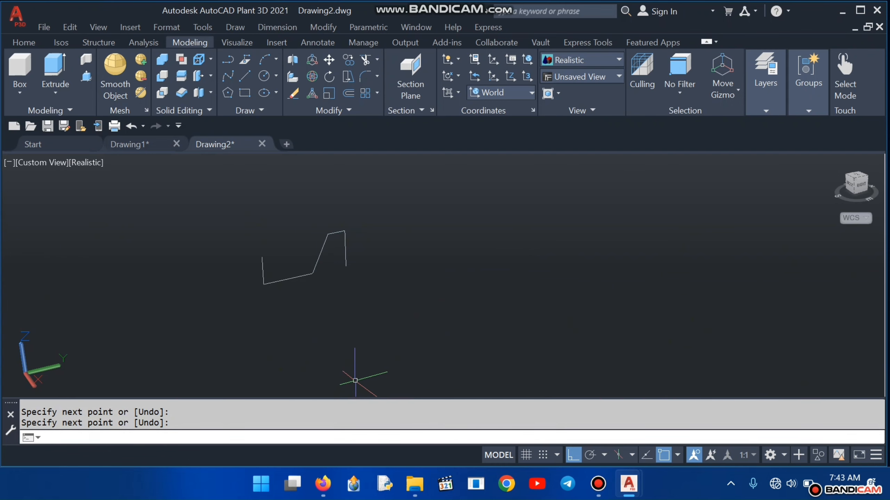
Check the base heights in the reference drawing and draw a 34-unit line straight up along Z from the outer end of the cutout's 10-unit top segment.
middle_drag(343, 316, 343, 370)
mouse_move(323, 485)
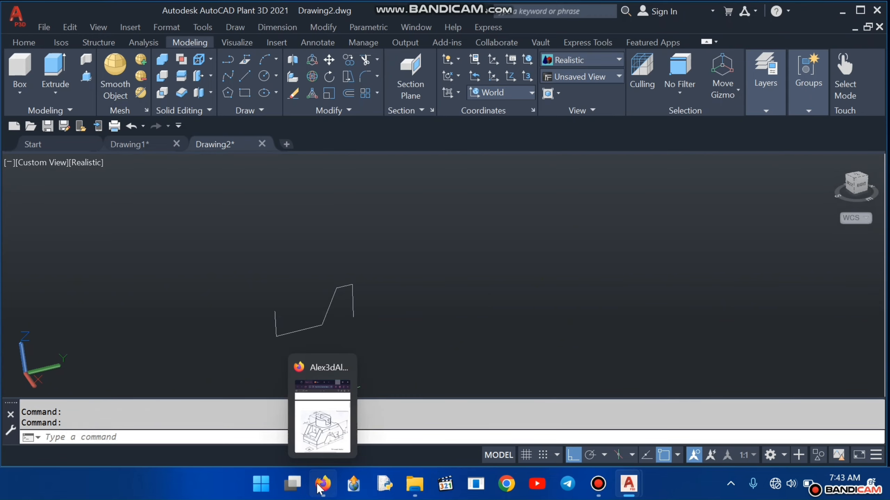
click(338, 439)
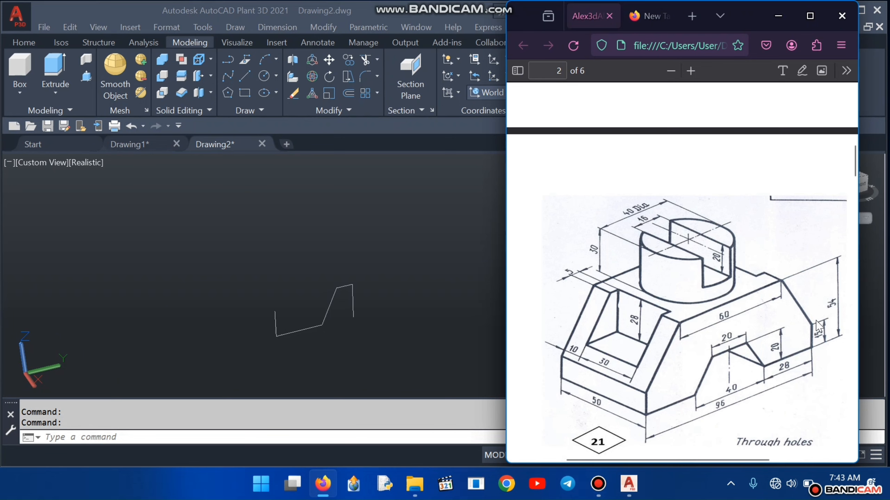
click(778, 17)
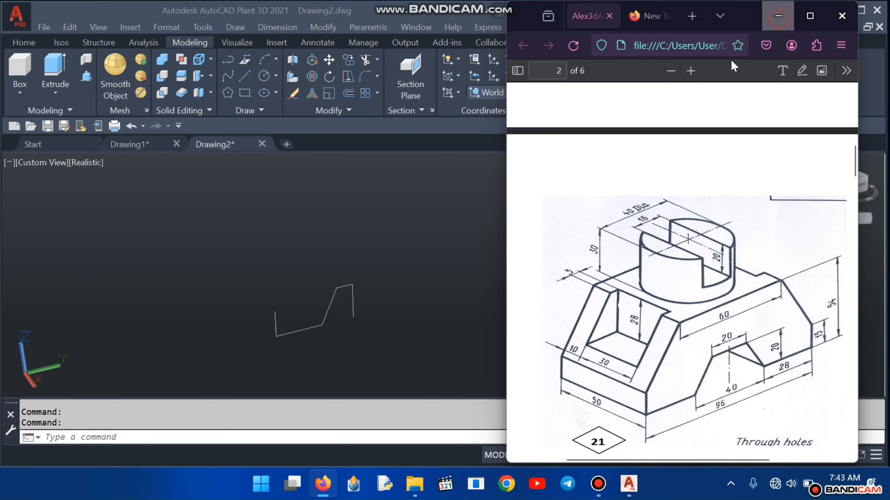
click(245, 76)
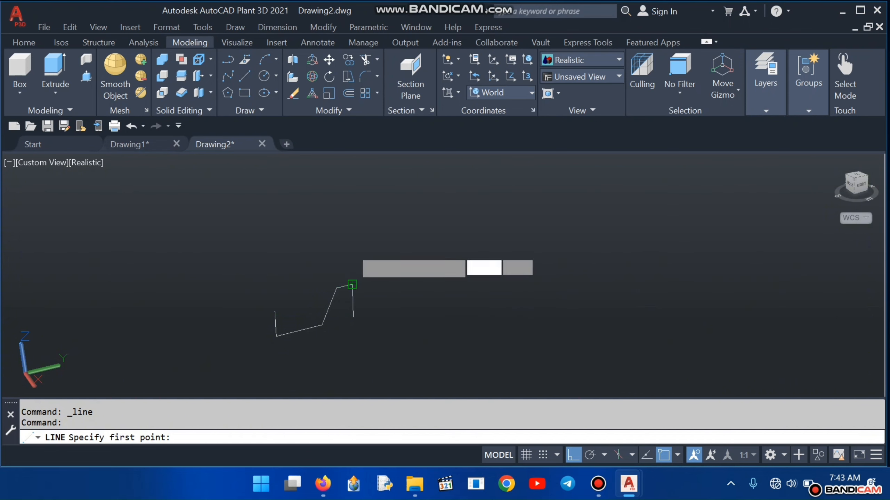
click(352, 284)
text(34)
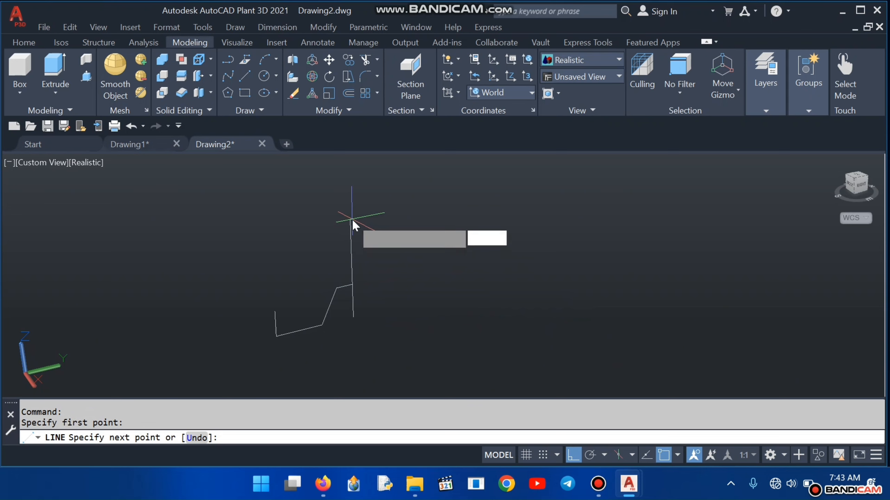
key(Return)
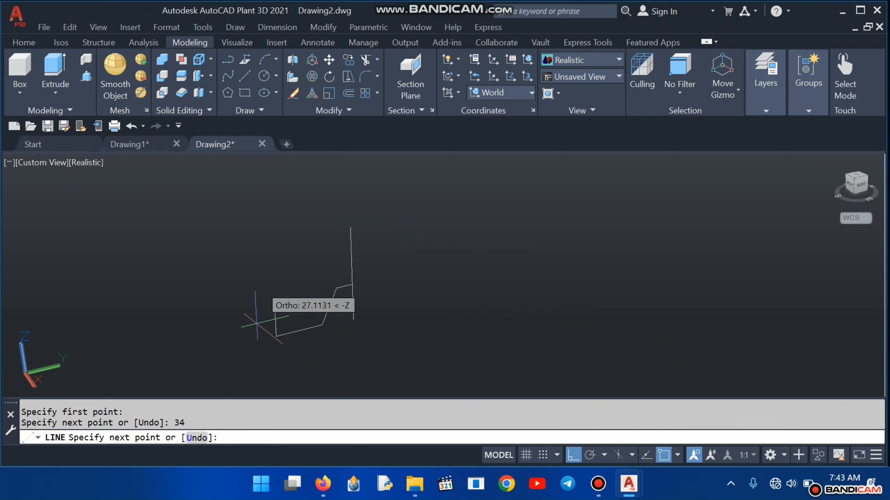
Check the top width in the reference drawing, continue 30 units along negative Y, and close with a sloped line to the short vertical edge's upper end.
mouse_move(325, 486)
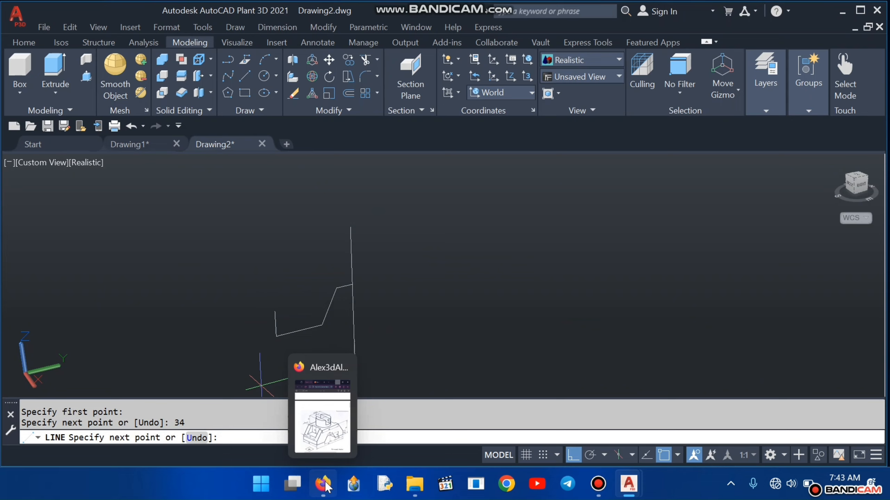
click(323, 432)
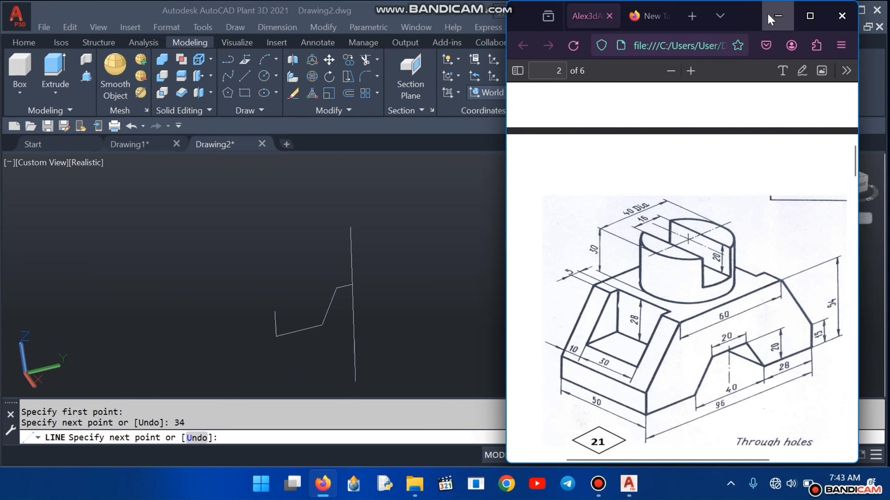
click(778, 15)
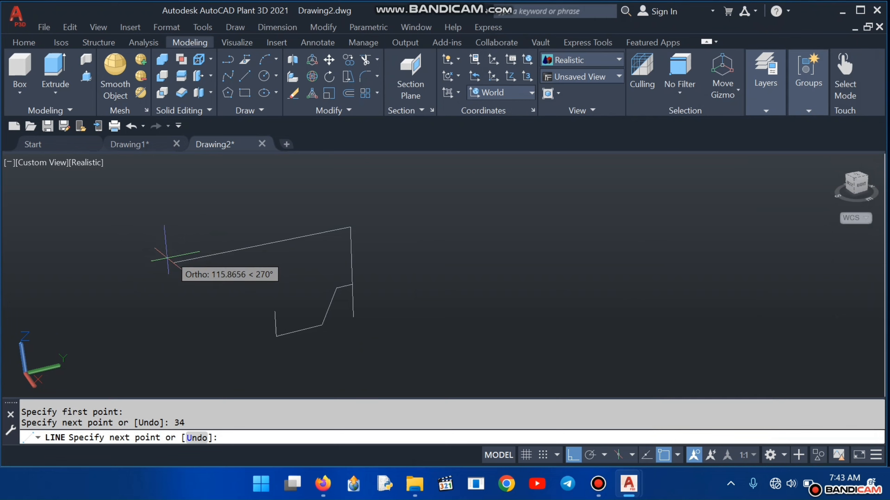
text(30)
key(Return)
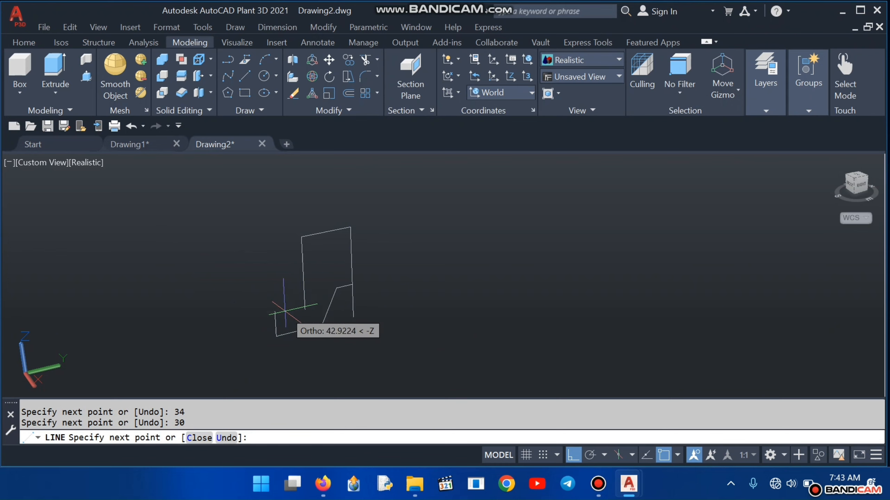
click(275, 311)
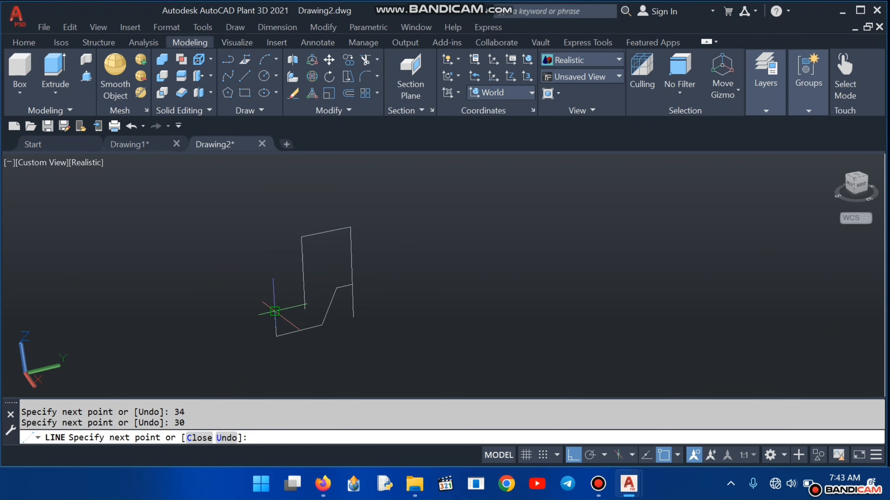
key(Escape)
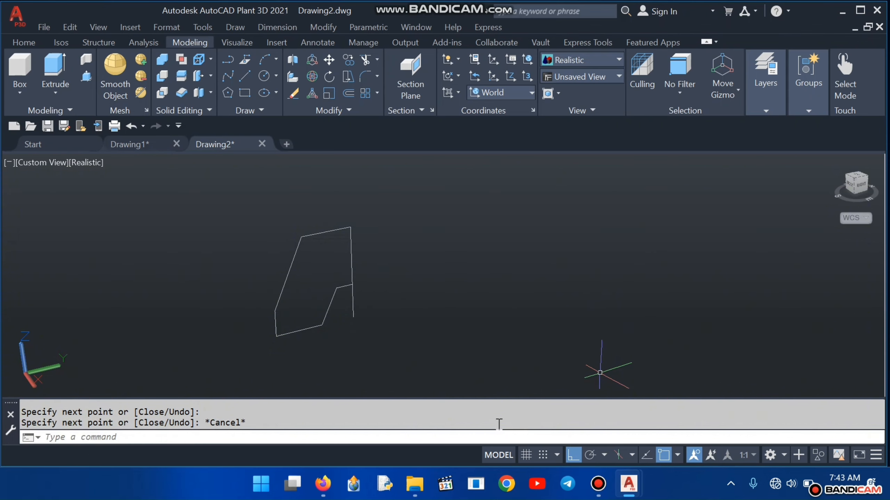
Review the reference drawing and delete the leftover 20-unit vertical line below the cutout's top segment.
mouse_move(326, 494)
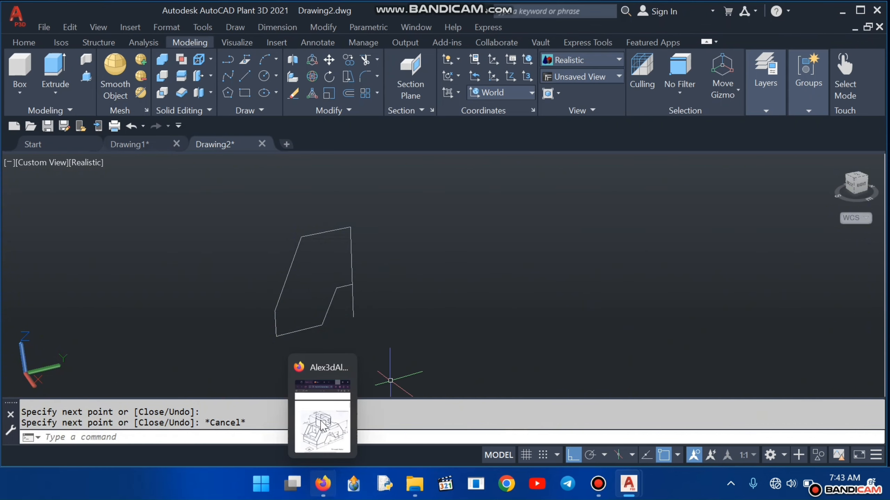
click(318, 419)
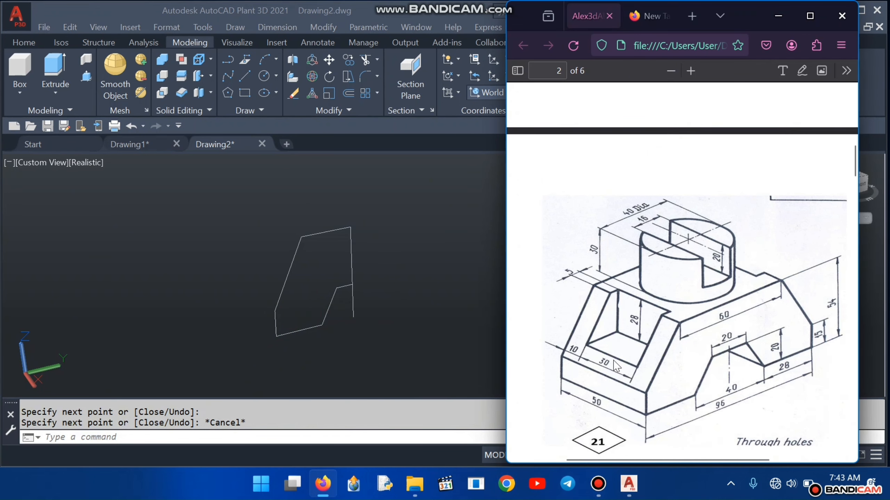
click(778, 16)
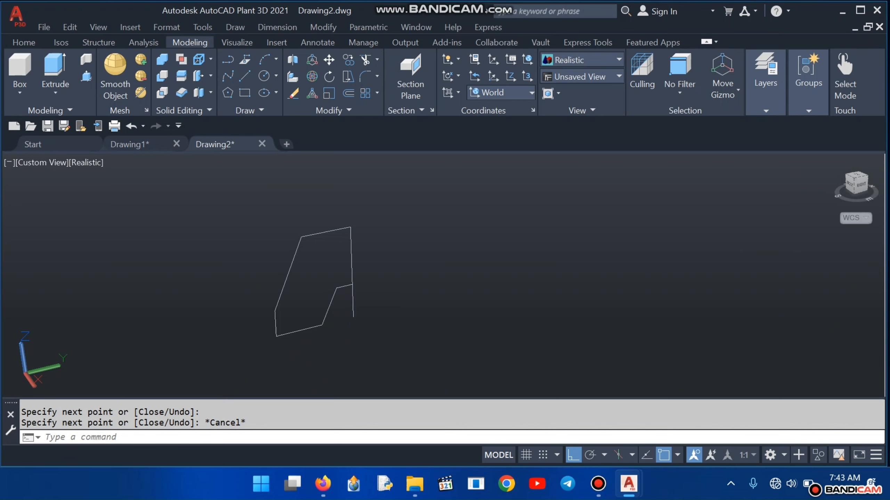
click(352, 309)
key(Escape)
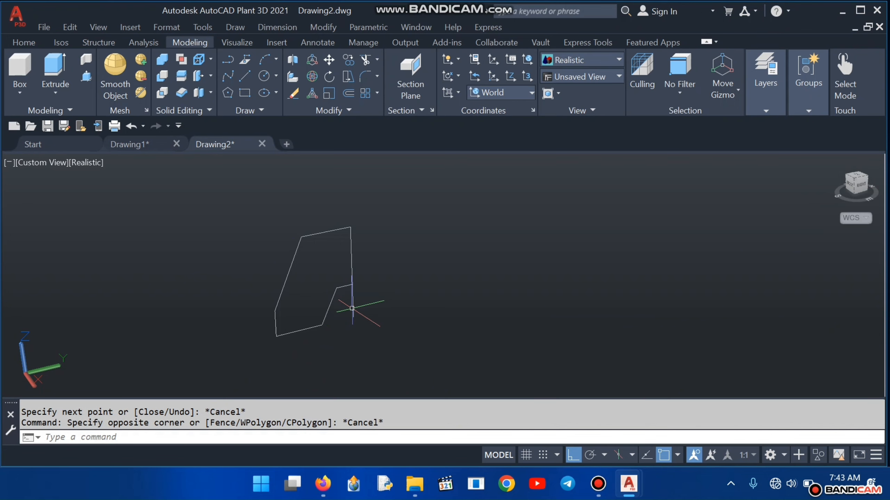
click(352, 309)
key(Delete)
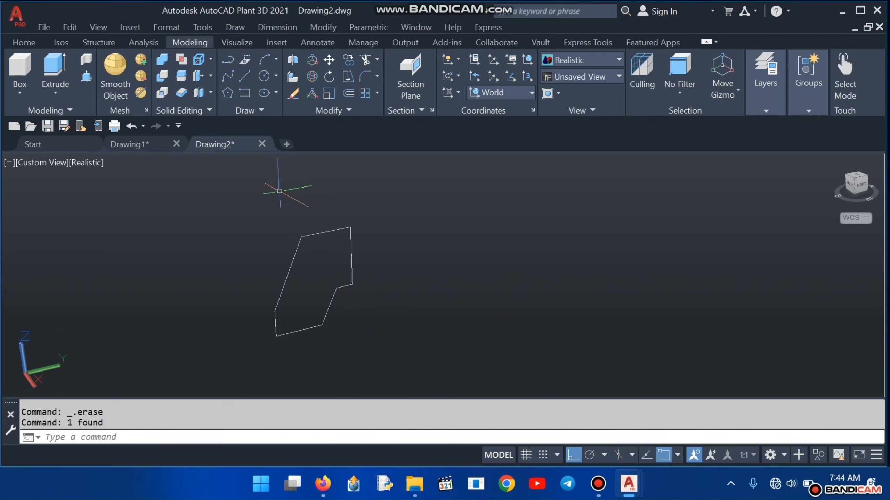
Join all seven lines of the half profile into a single closed polyline.
scroll(134, 307, down, 2)
mouse_move(348, 205)
mouse_down()
mouse_move(435, 357)
mouse_move(232, 338)
mouse_move(179, 368)
mouse_up()
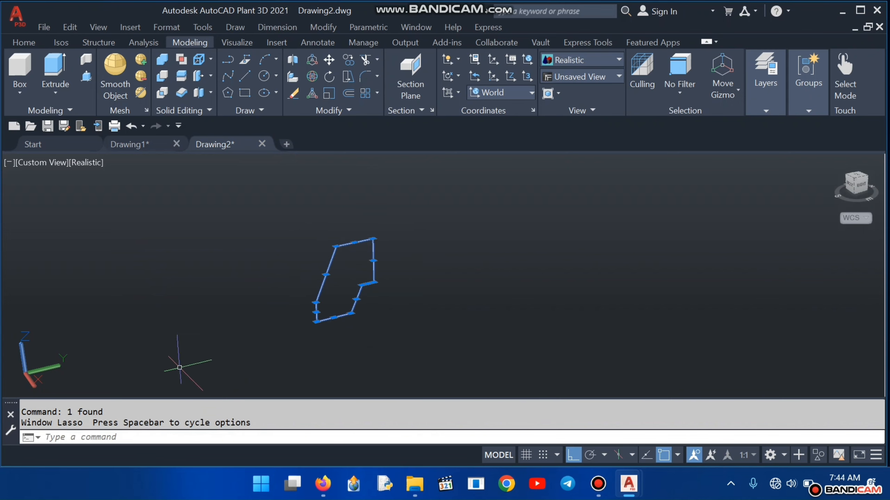
text(jio)
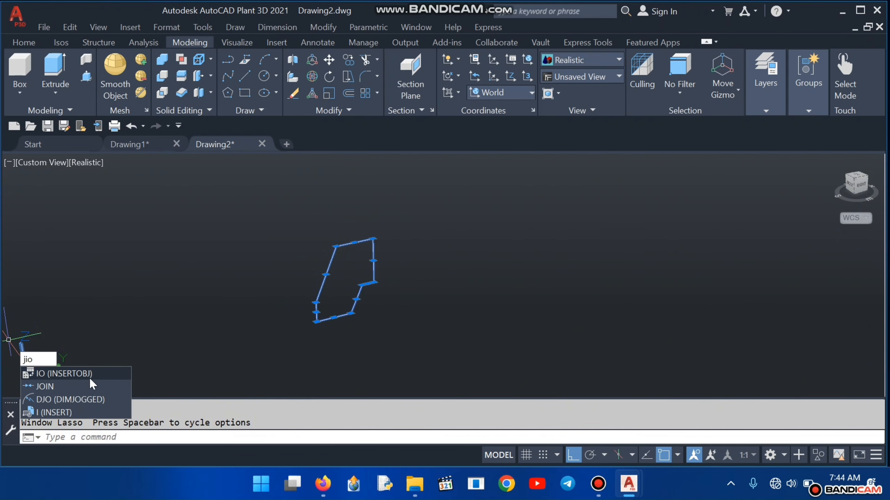
click(56, 386)
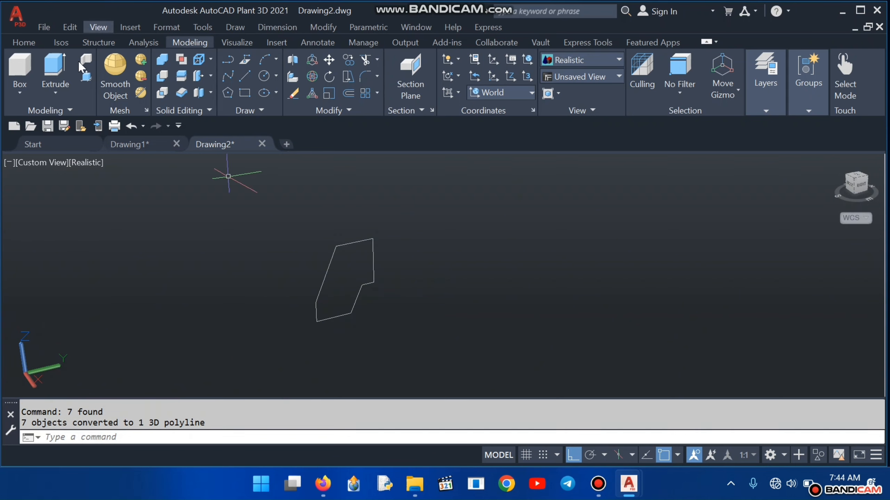
Switch the model to the SE Isometric view.
click(617, 76)
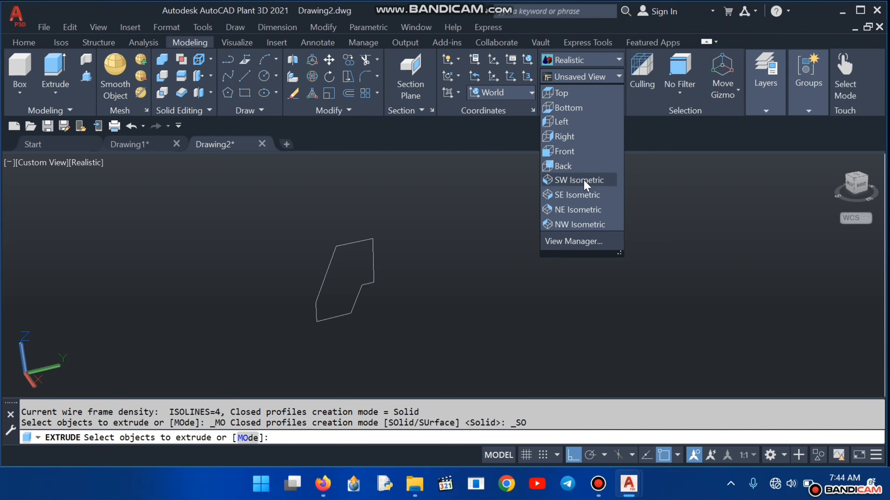
click(577, 195)
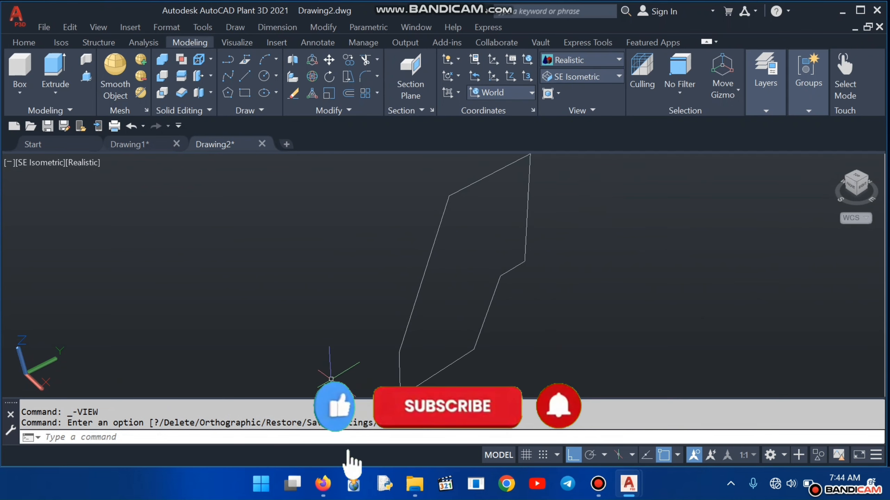
scroll(442, 298, down, 3)
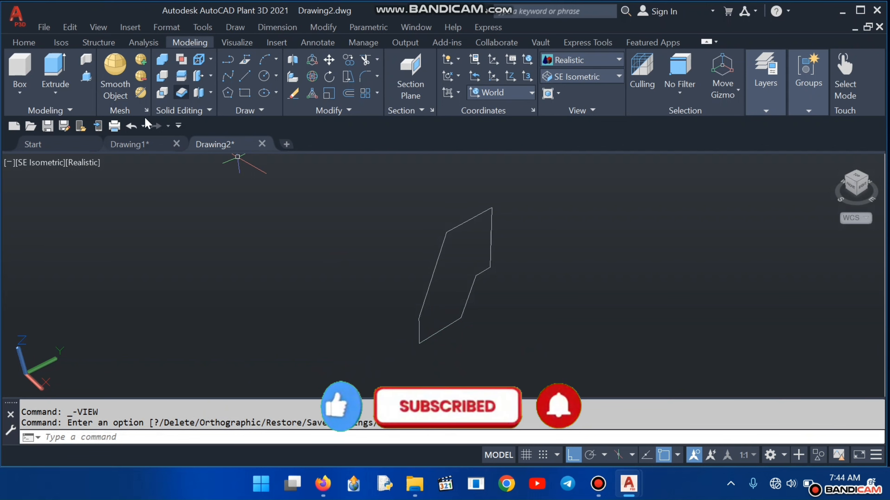
Check the base depth in the reference drawing and extrude the closed half profile 50 units along negative X.
click(53, 67)
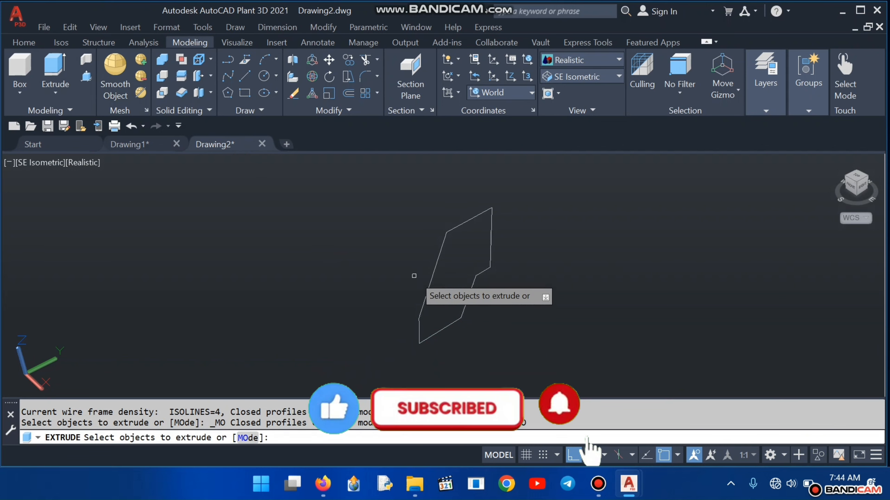
click(428, 284)
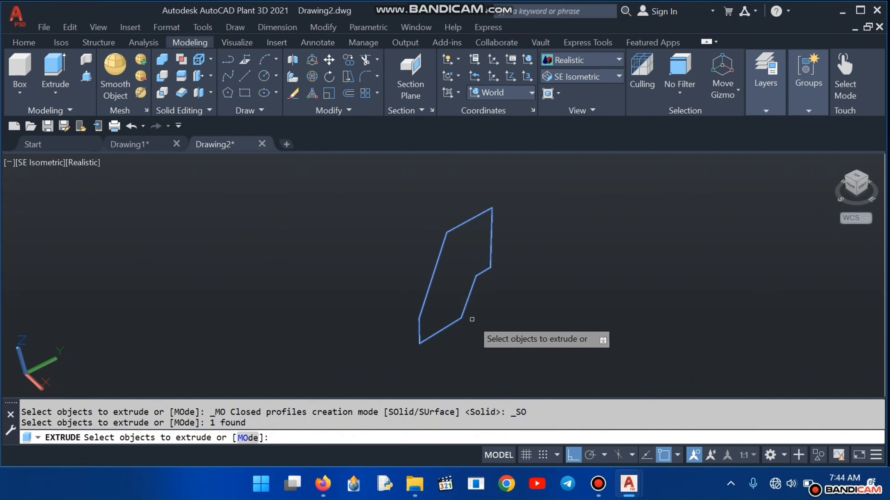
key(Return)
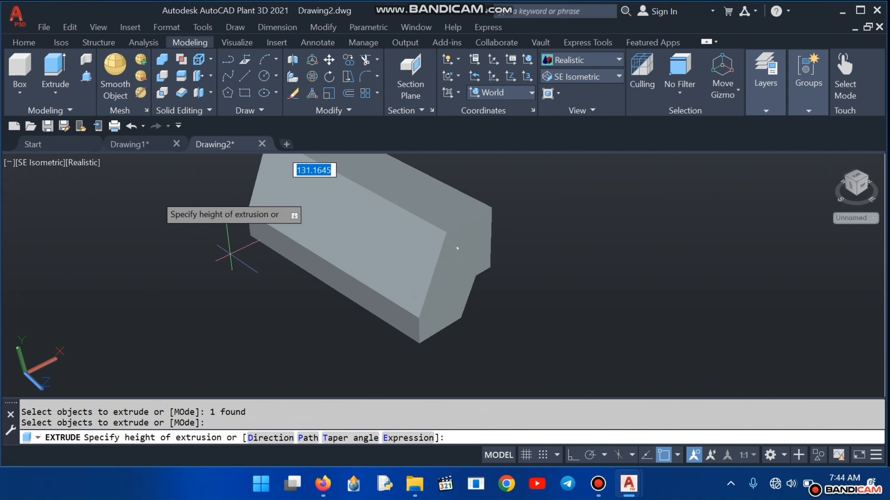
click(322, 484)
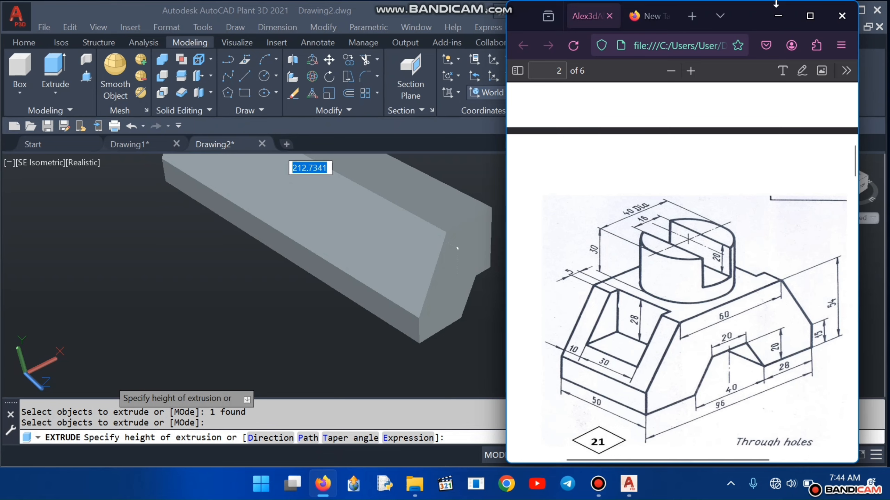
click(778, 16)
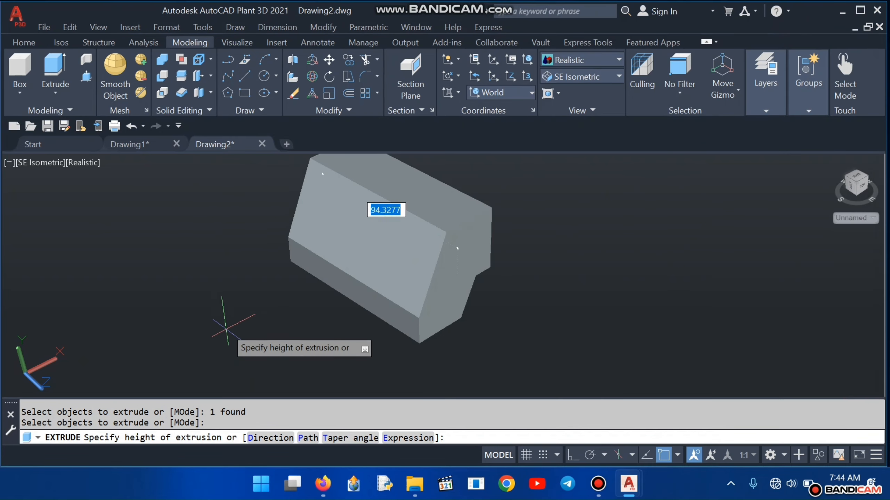
text(50)
key(Return)
scroll(258, 408, up, 2)
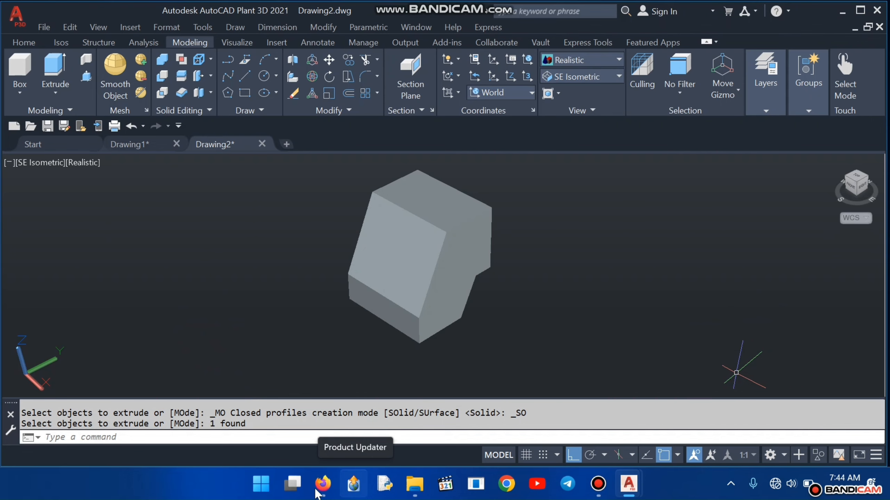
Examine the recess dimensions in the reference drawing and compare them with the extruded half base.
mouse_move(323, 485)
click(329, 434)
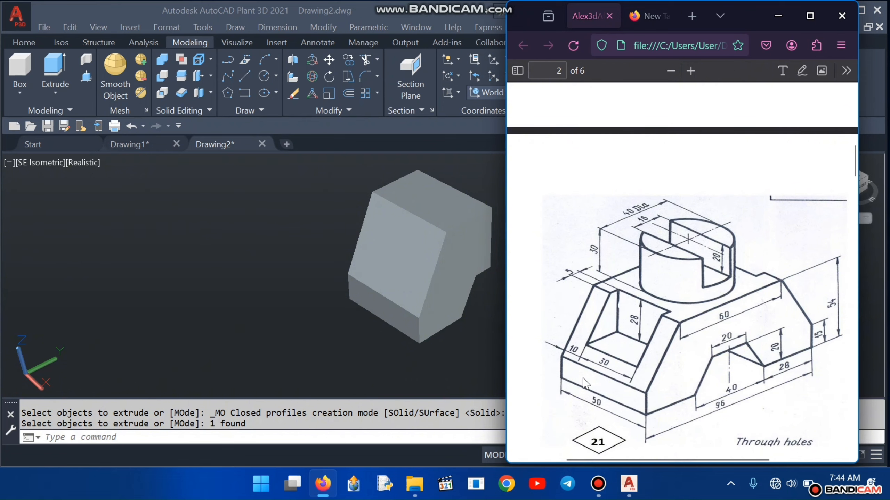
click(775, 17)
scroll(466, 378, up, 3)
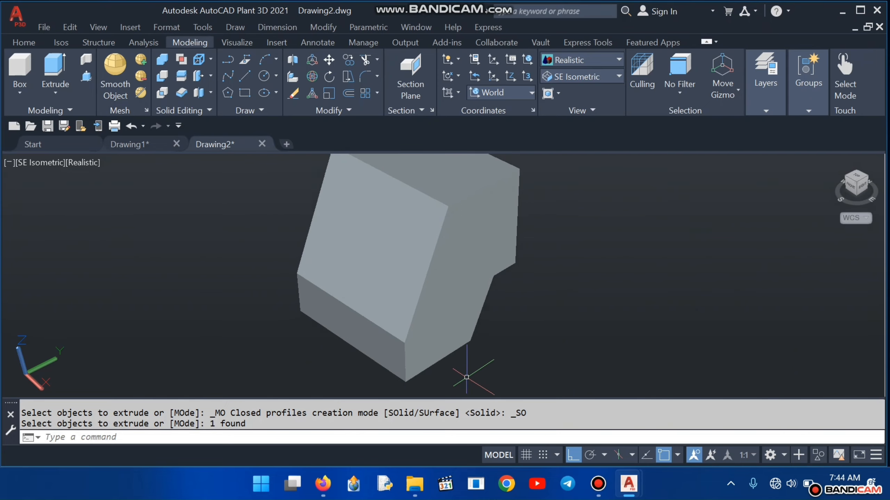
middle_drag(345, 275, 327, 332)
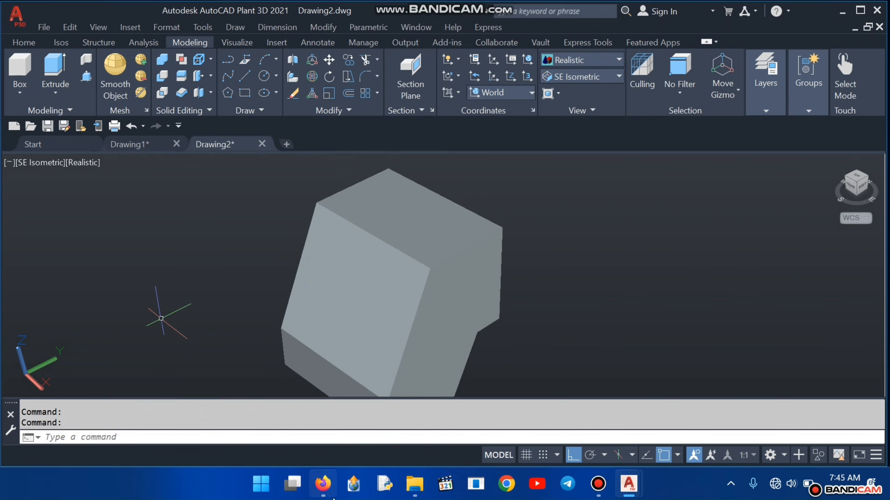
mouse_move(333, 497)
click(336, 424)
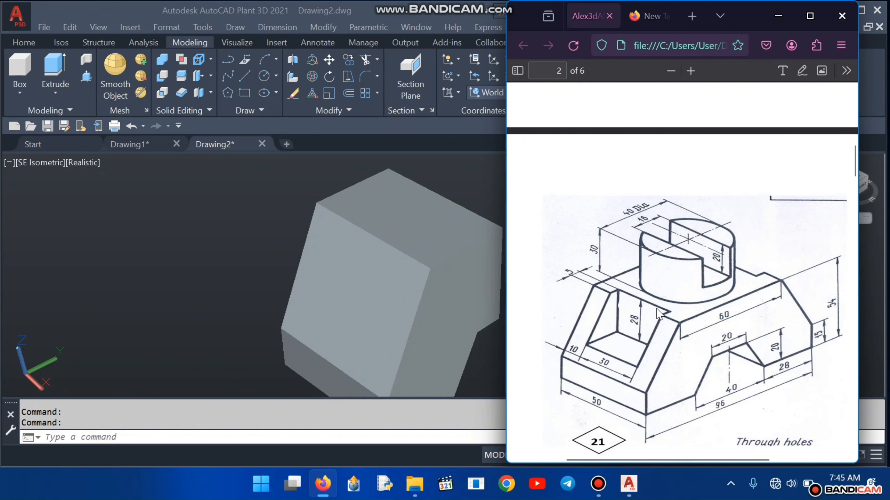
click(776, 18)
Draw guide lines from the far end of the sloped face's upper edge: 10 units along that edge, then 5 units inward across the top face.
click(241, 80)
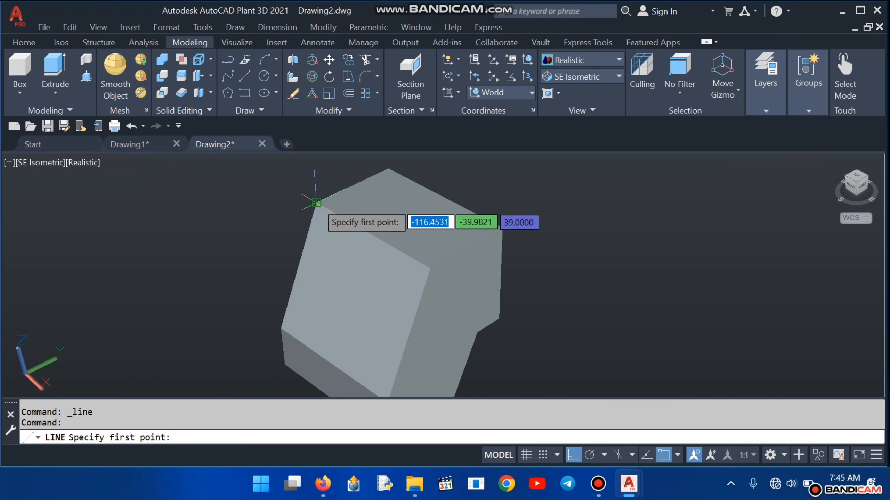
click(316, 202)
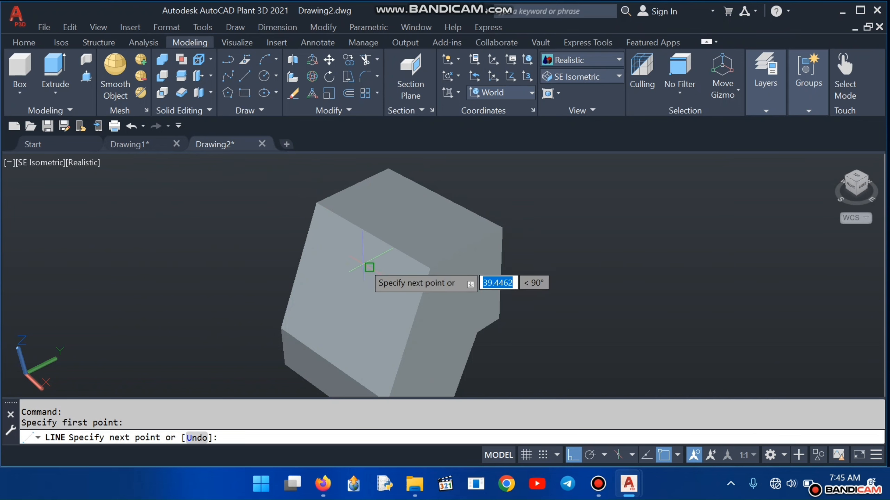
scroll(447, 274, up, 3)
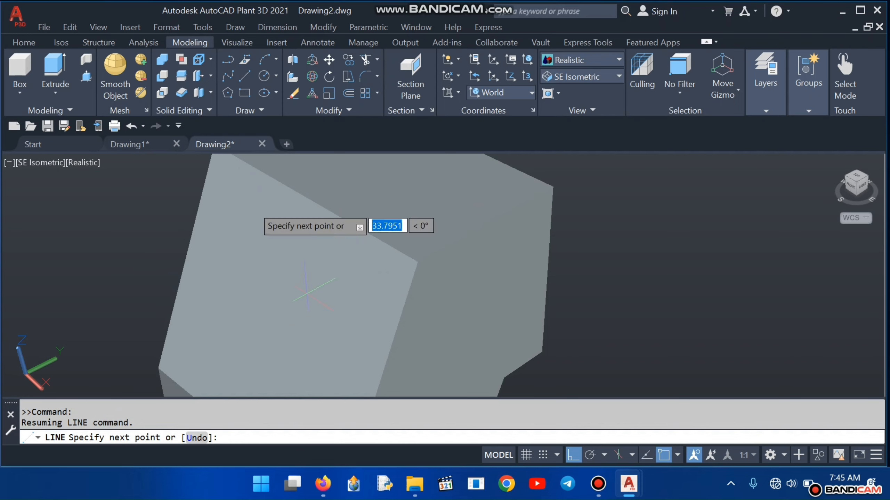
scroll(252, 207, down, 3)
scroll(275, 230, up, 1)
middle_drag(267, 231, 251, 293)
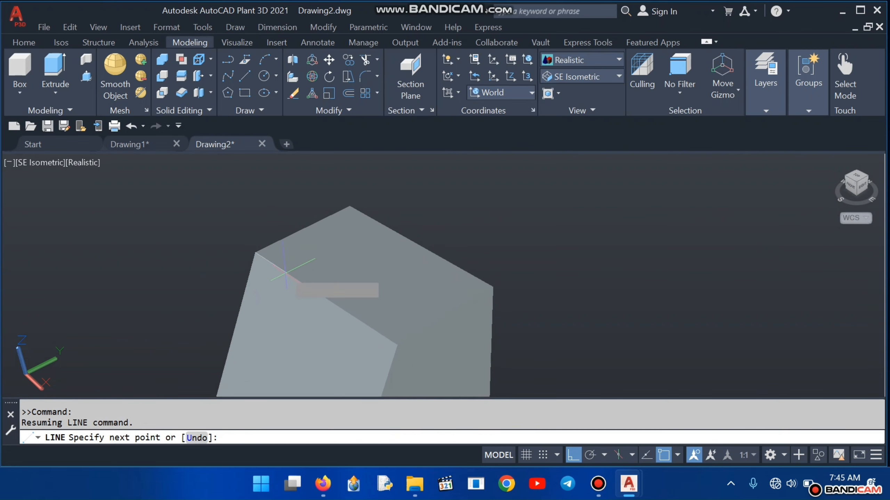
text(10)
key(Return)
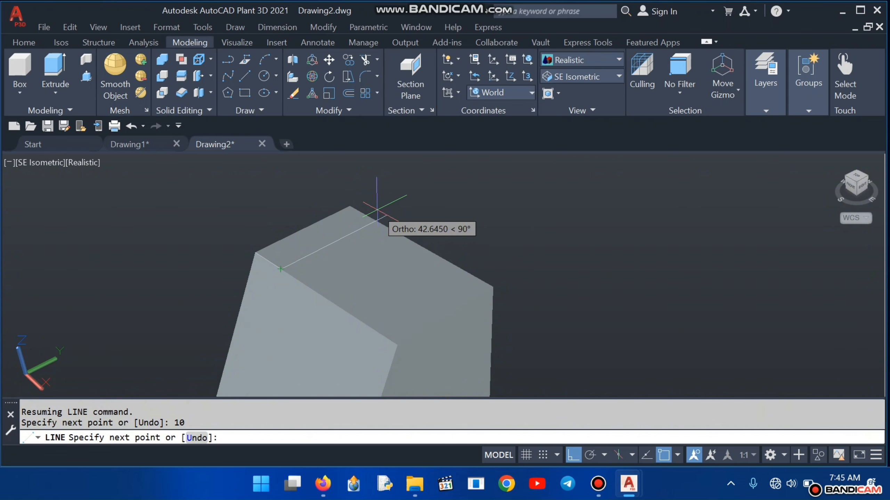
text(5)
key(Return)
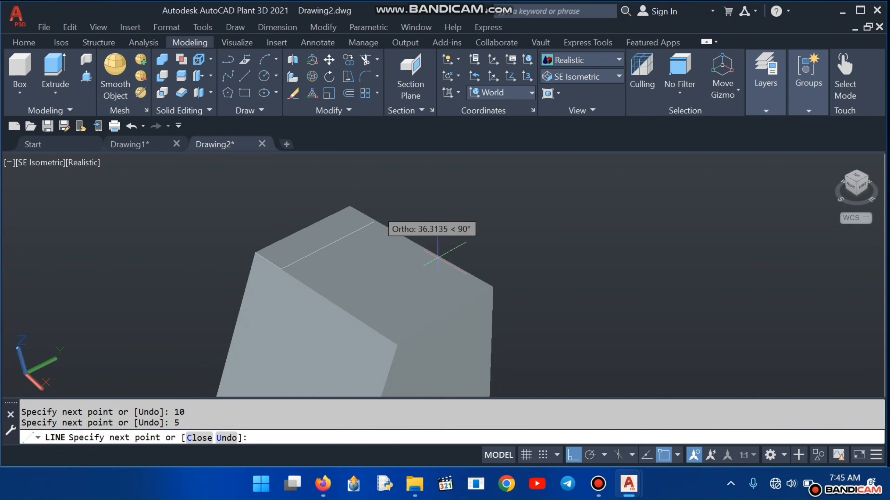
key(Escape)
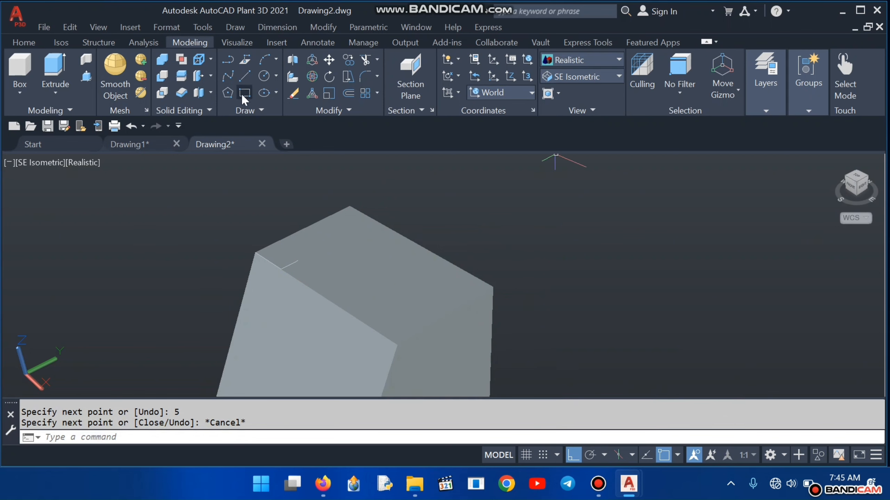
Set the coordinate system to Top and draw a 30 by 50 rectangle beside the solid, checking the recess width in the reference drawing.
click(526, 93)
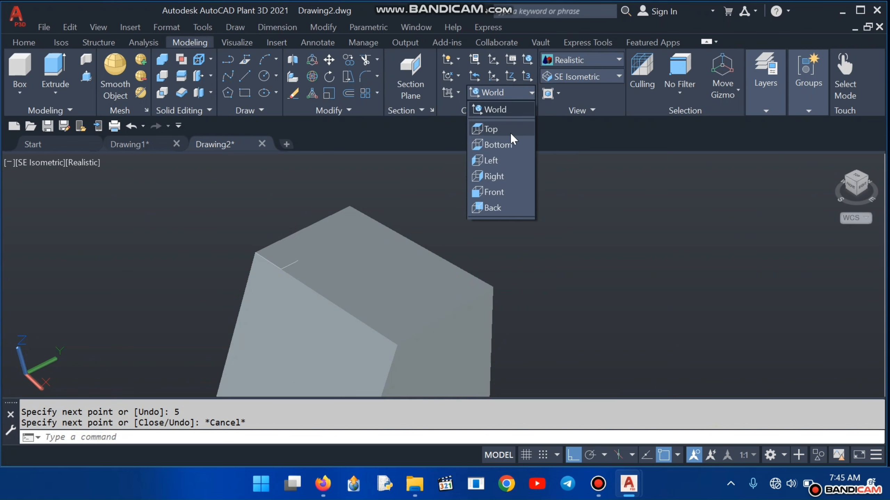
click(496, 130)
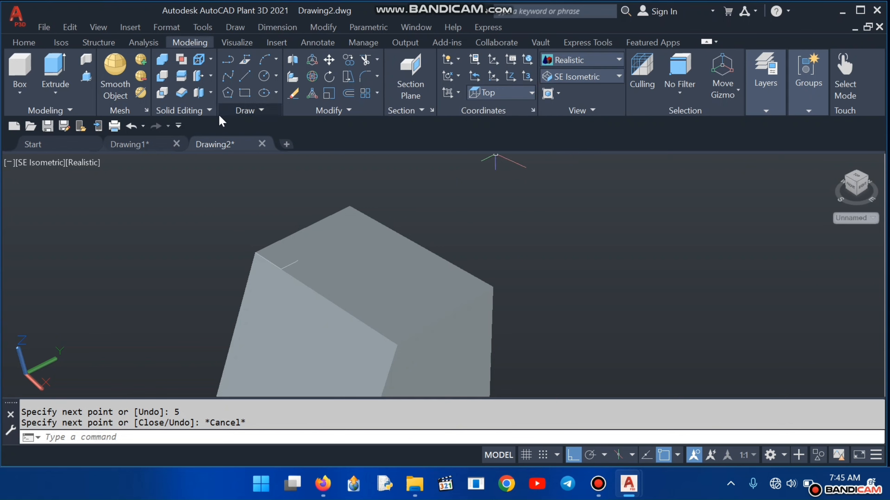
click(244, 92)
key(Escape)
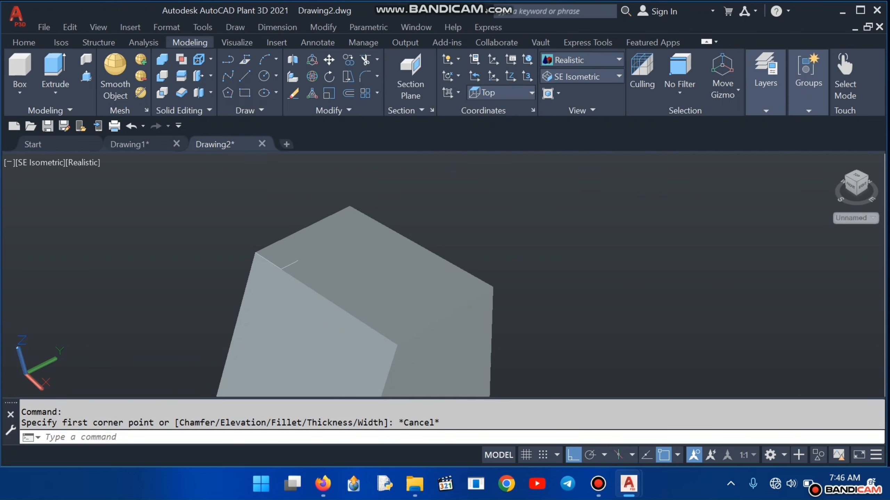
click(244, 92)
click(506, 222)
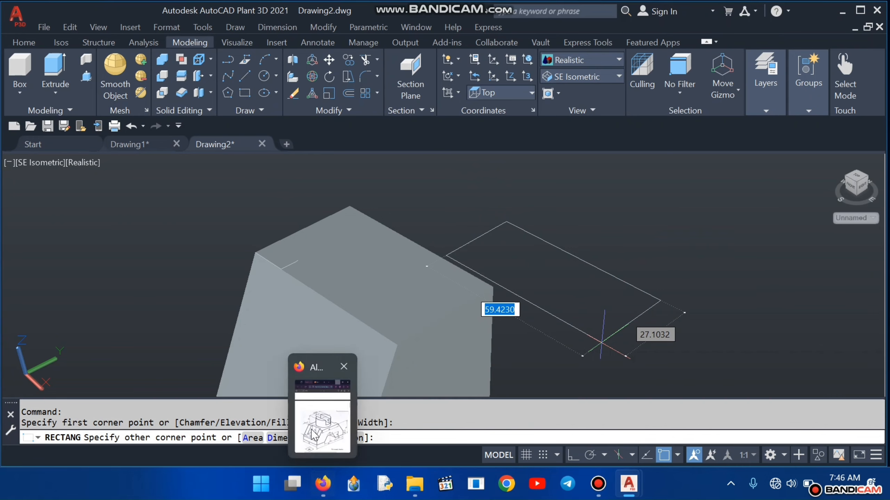
click(322, 483)
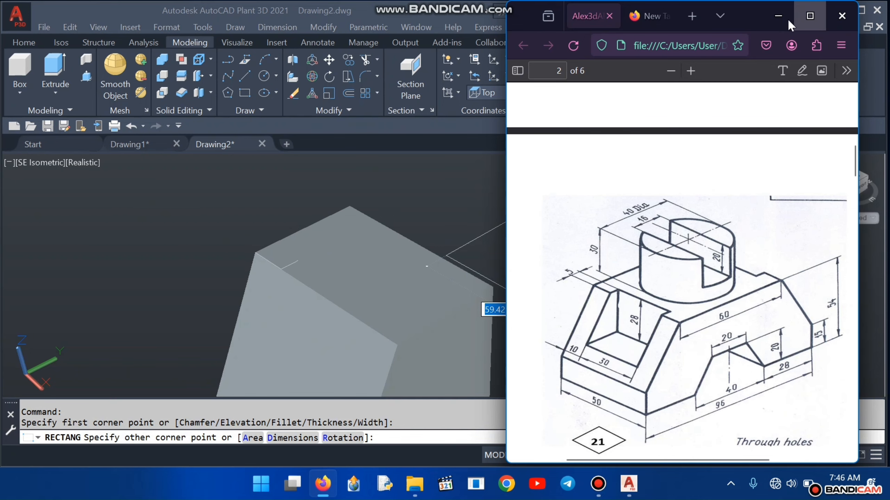
click(778, 16)
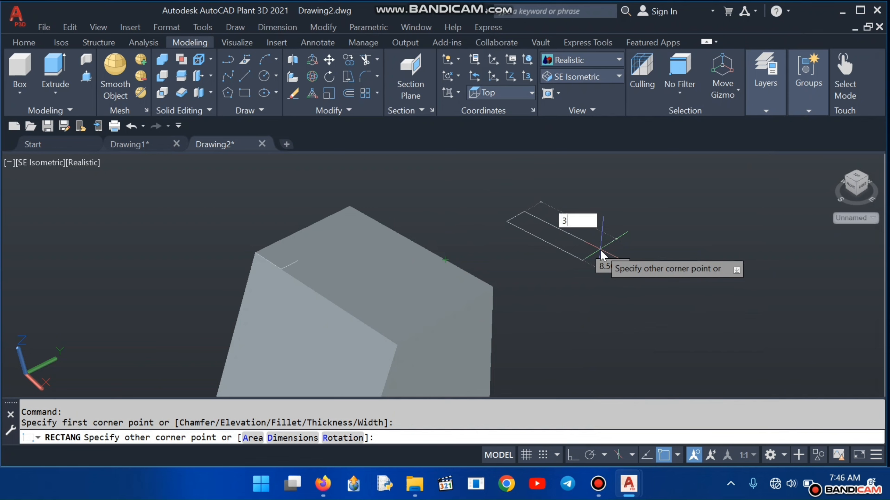
text(0)
key(Tab)
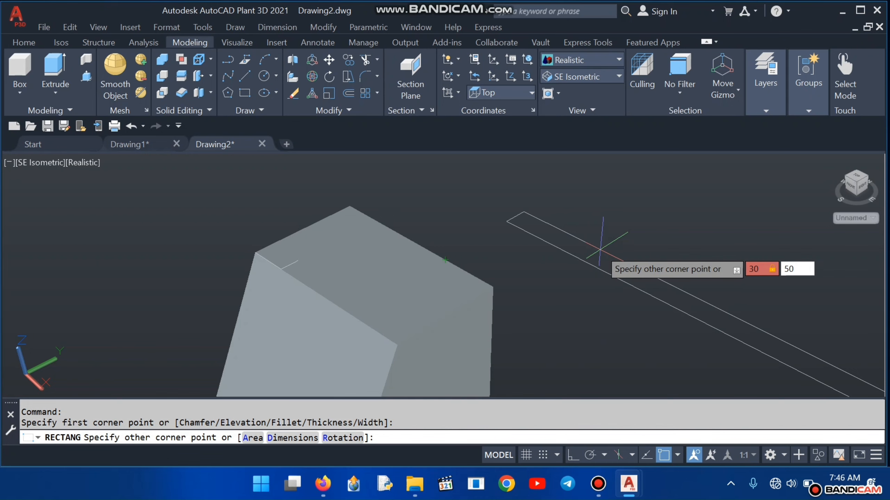
text(50)
key(Return)
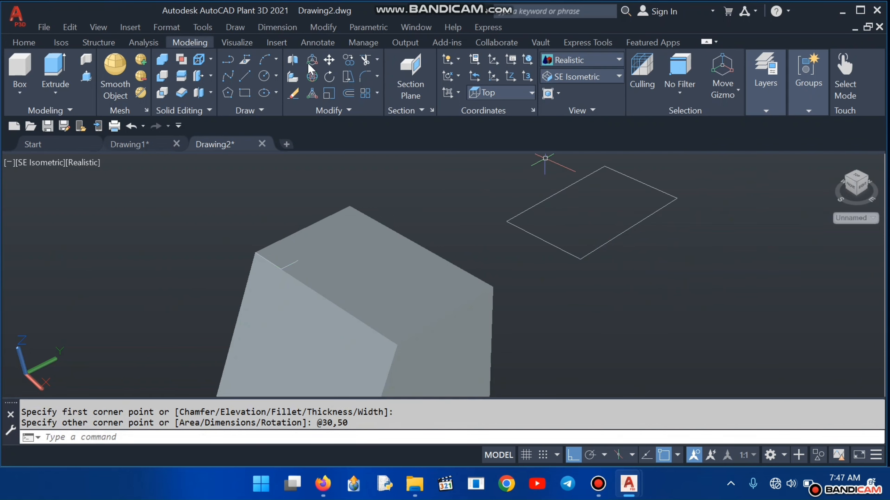
Move the rectangle by its far inner corner onto the inner end of the 5-unit guide line on the top face.
click(328, 60)
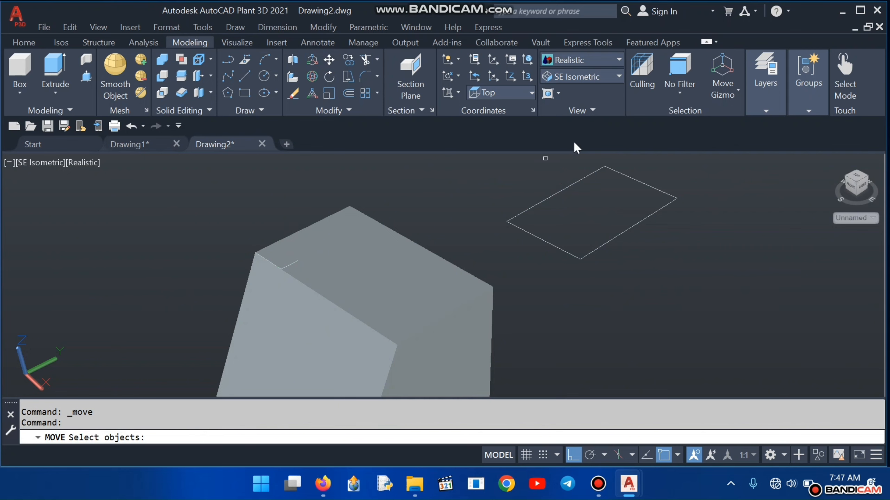
click(605, 166)
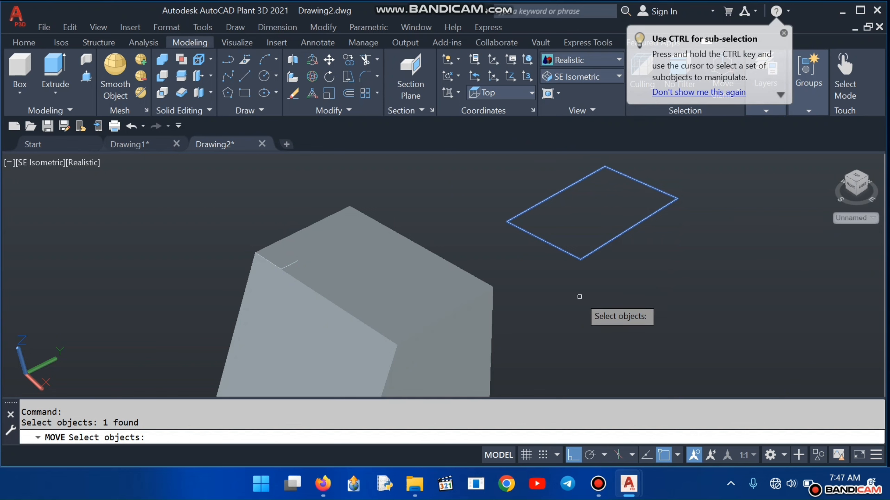
key(Return)
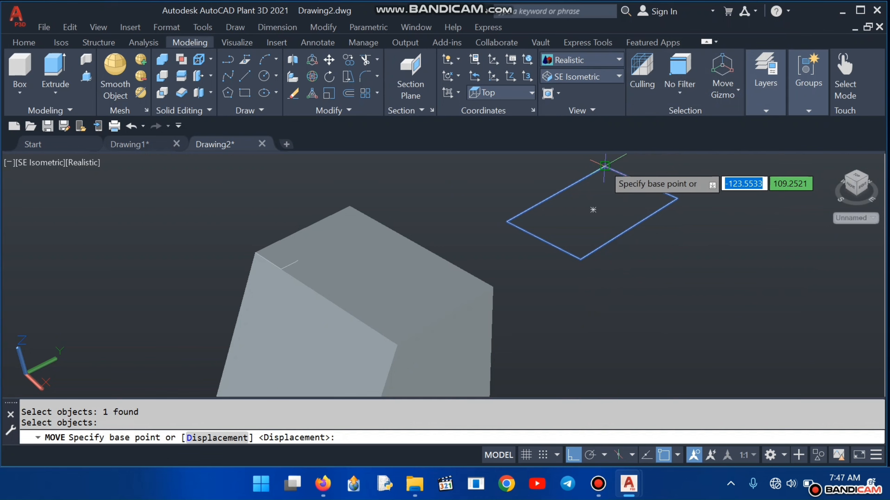
click(593, 210)
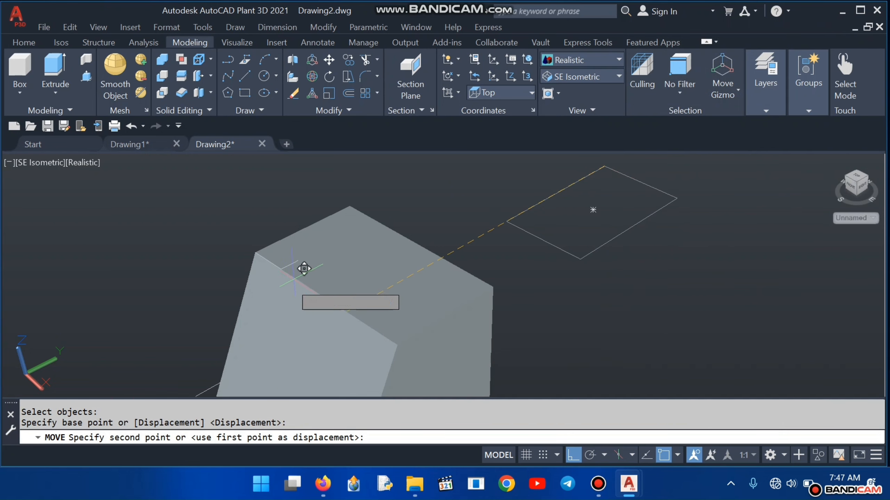
scroll(313, 257, up, 2)
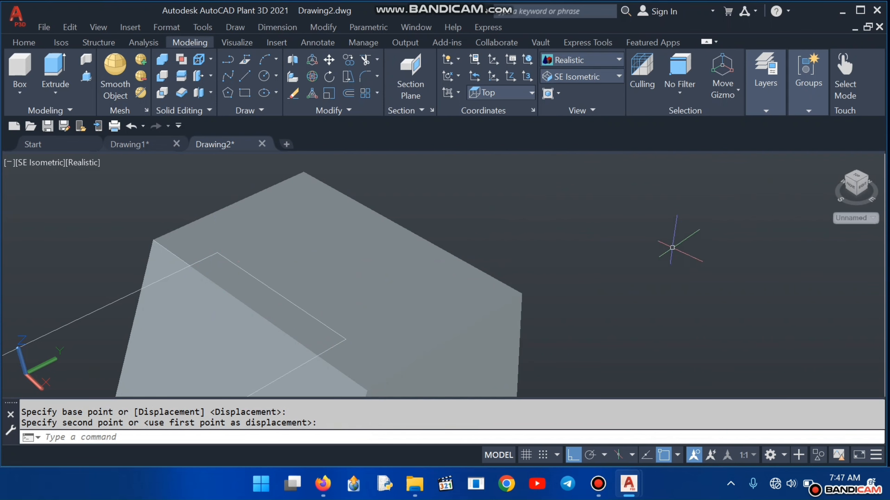
Extrude the rectangle 28 units downward through the sloped face, checking the recess depth in the reference drawing.
scroll(671, 247, down, 3)
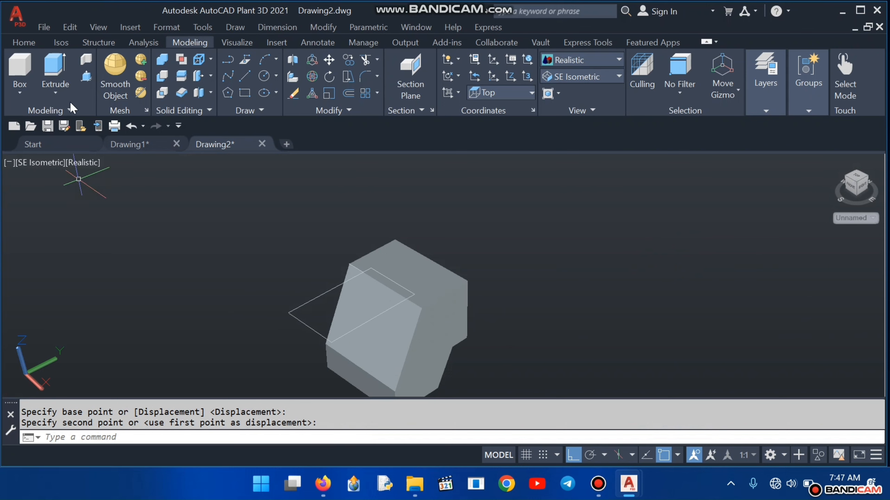
click(55, 70)
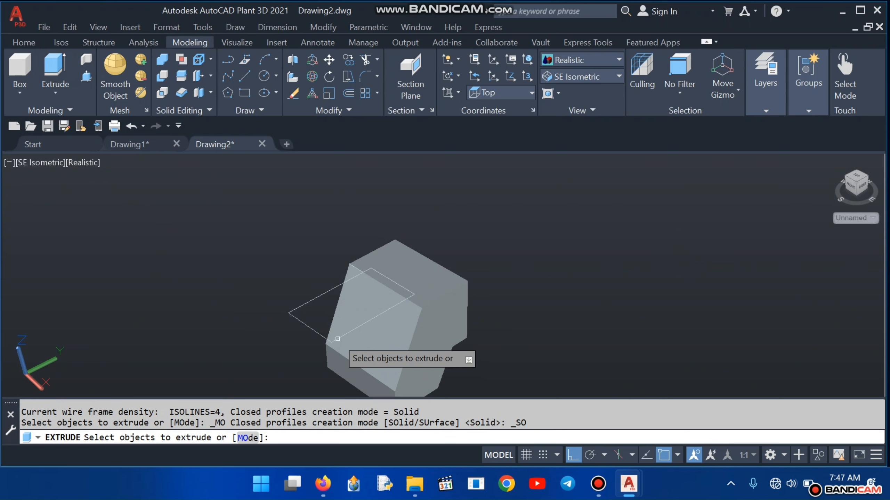
click(337, 339)
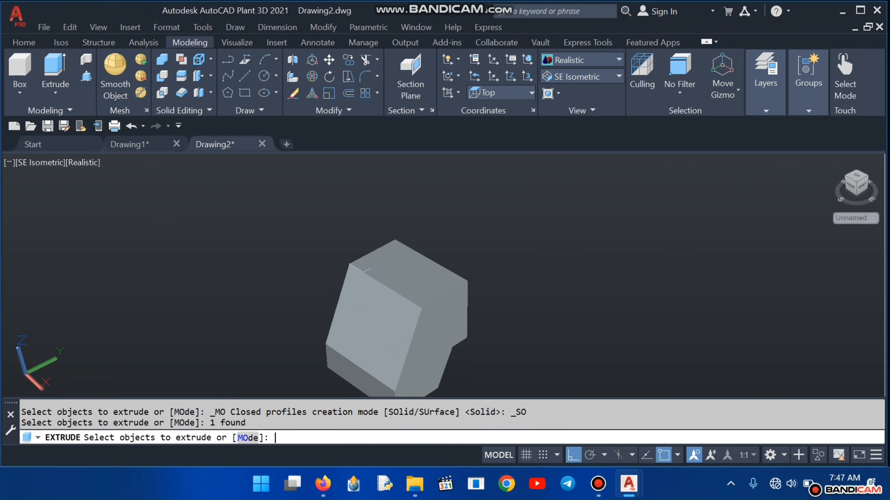
key(Return)
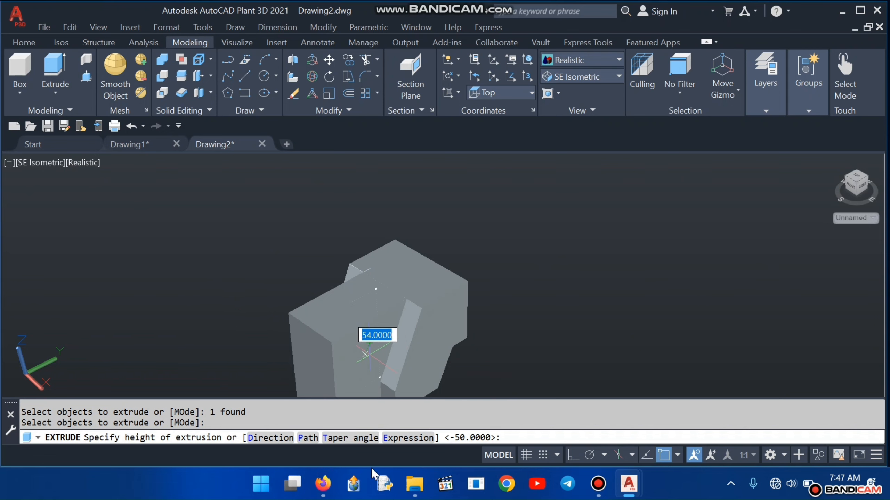
mouse_move(323, 484)
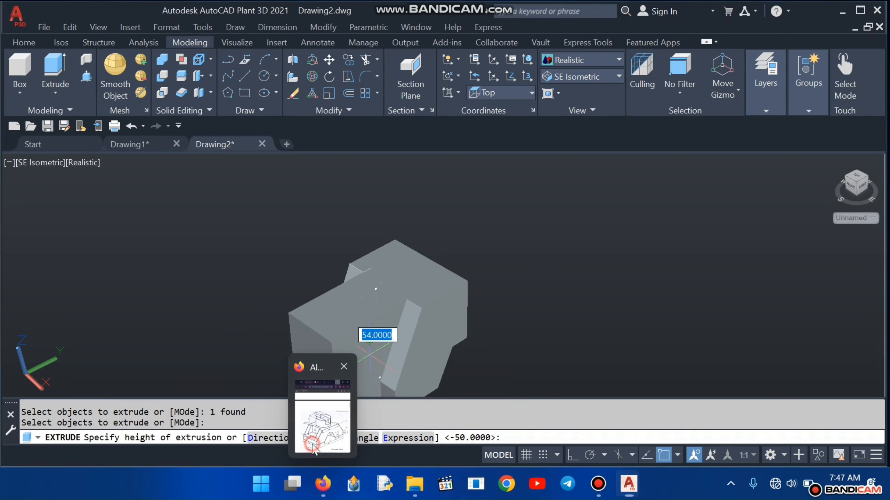
click(312, 449)
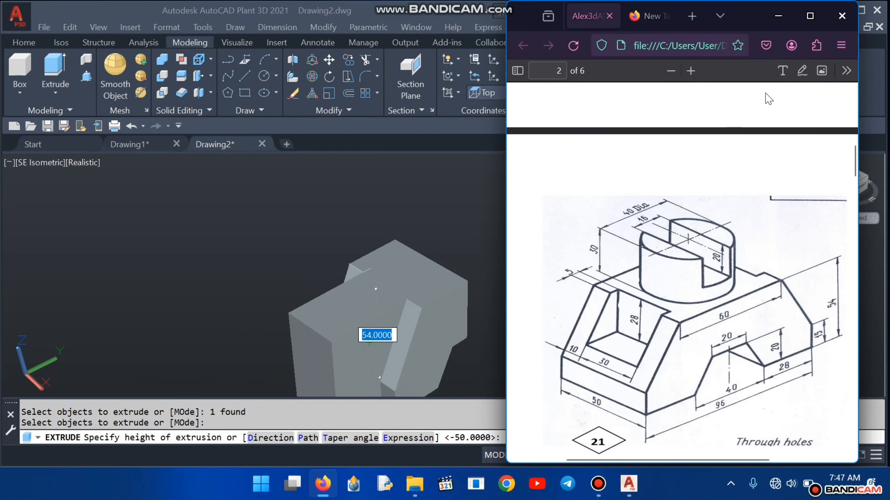
click(778, 16)
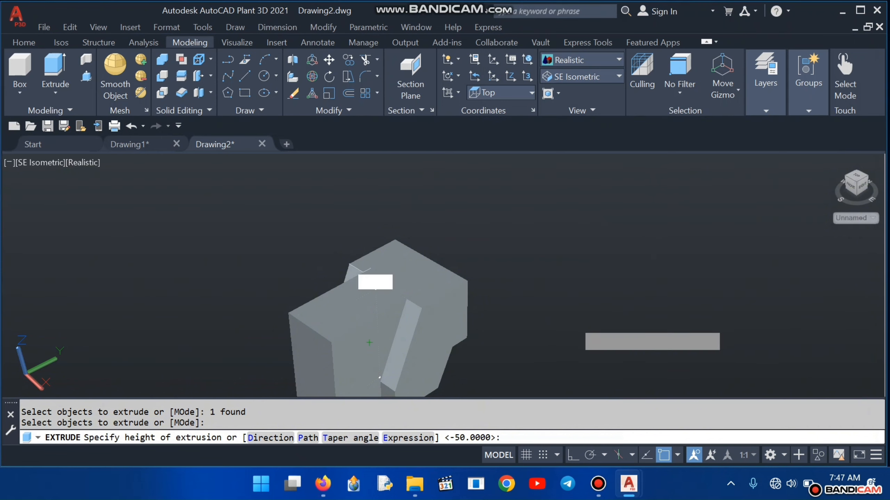
text(28)
key(Return)
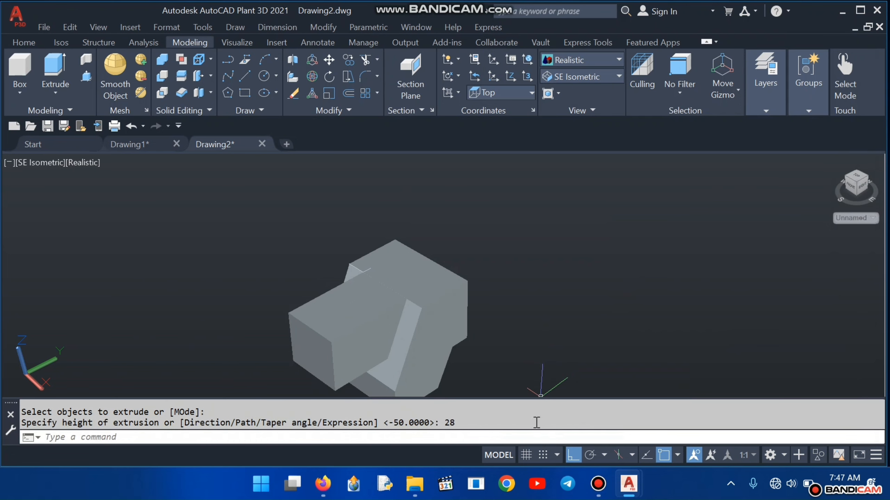
Subtract the extruded rectangular block from the half base to cut the recess into its sloped face.
middle_drag(550, 361, 488, 315)
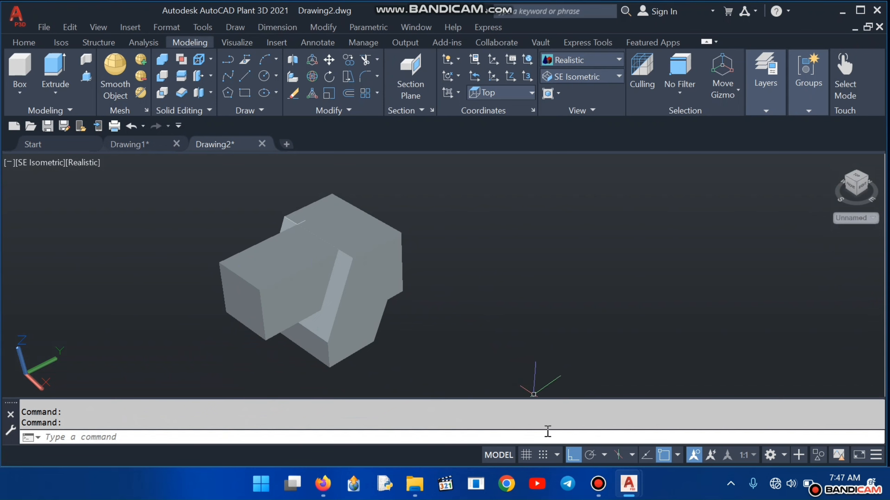
text(sub)
click(722, 324)
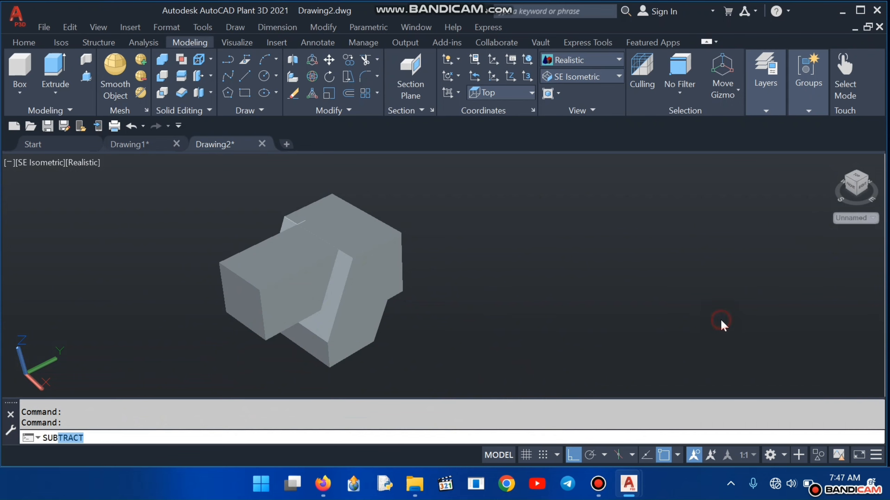
click(343, 300)
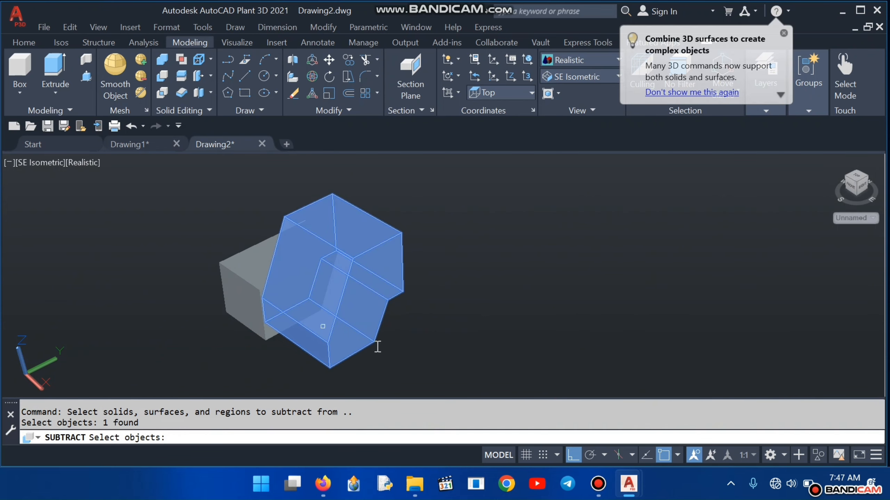
key(Return)
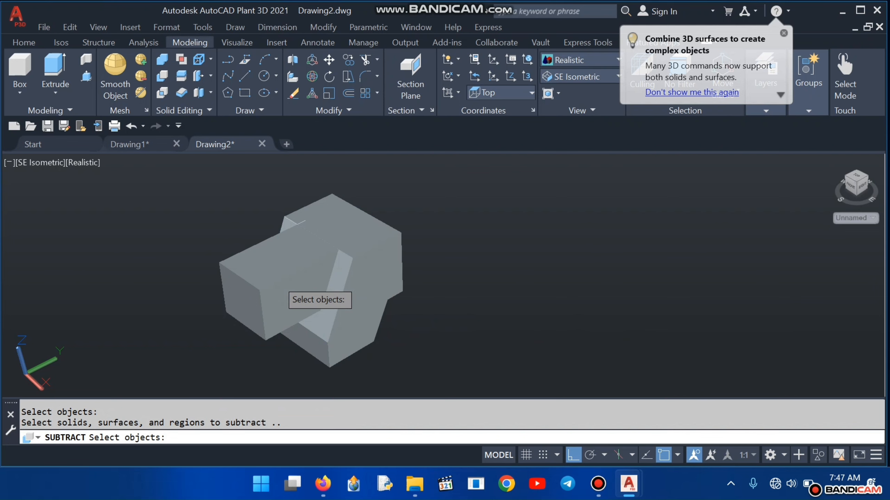
click(277, 280)
key(Return)
scroll(393, 294, up, 3)
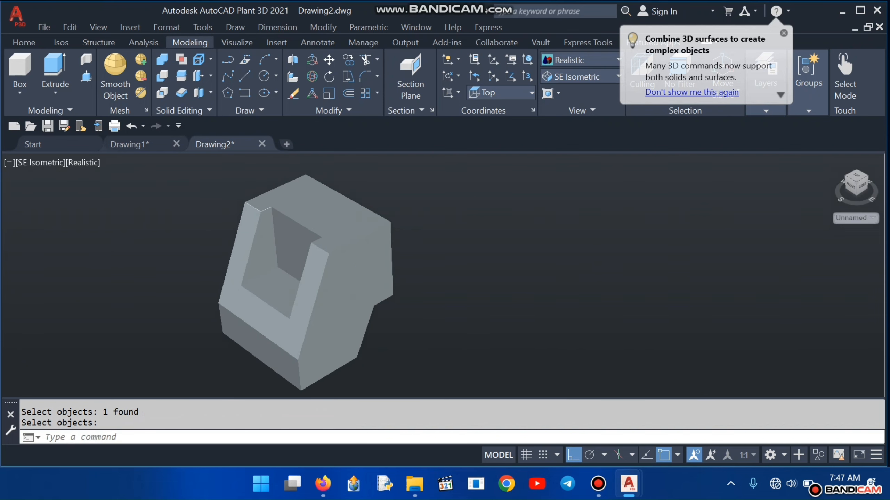
middle_drag(393, 294, 397, 330)
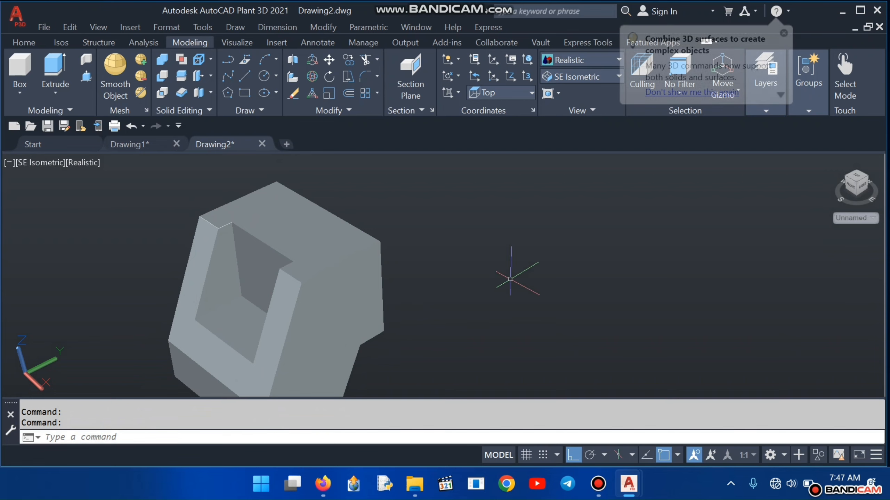
Mirror the half base in 3D across its tall vertical end face using three corner points, keep the source, and restore the SE Isometric view.
scroll(488, 298, down, 2)
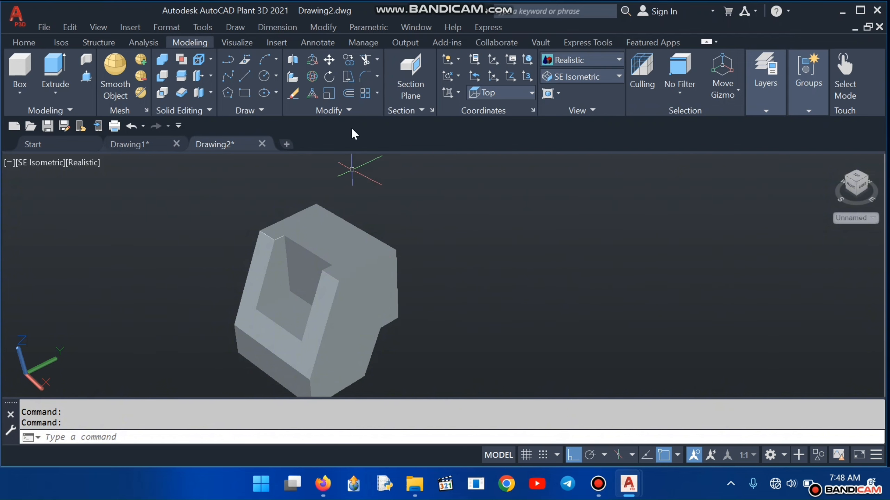
click(293, 60)
click(378, 289)
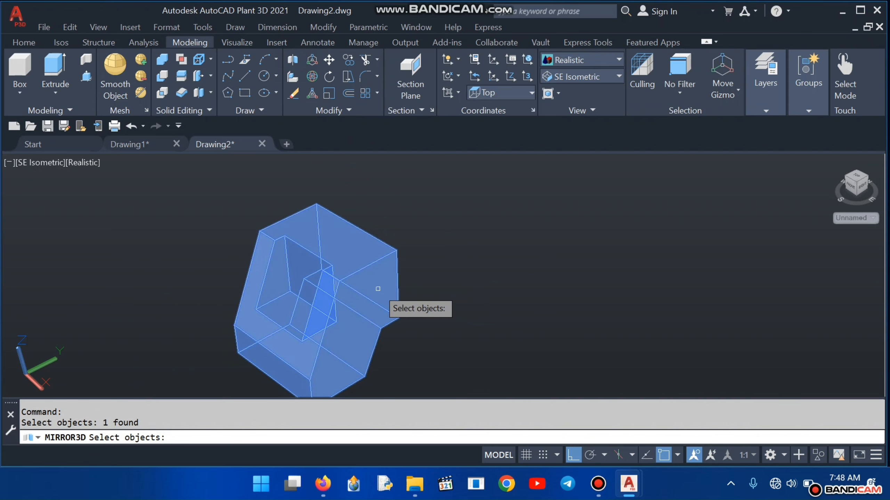
key(Return)
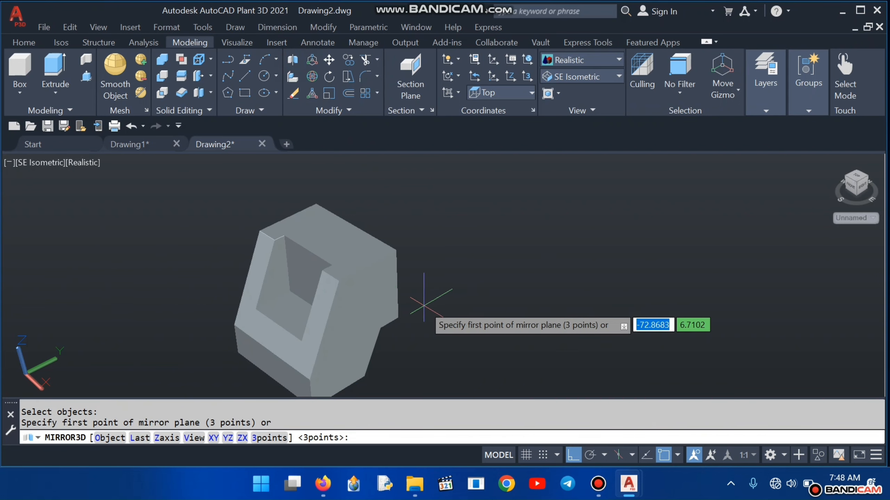
shift+middle_drag(425, 305, 350, 316)
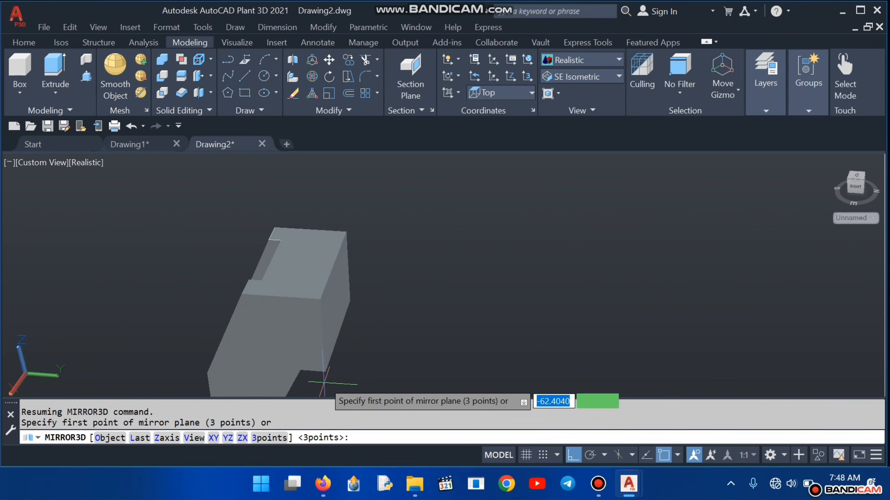
click(324, 371)
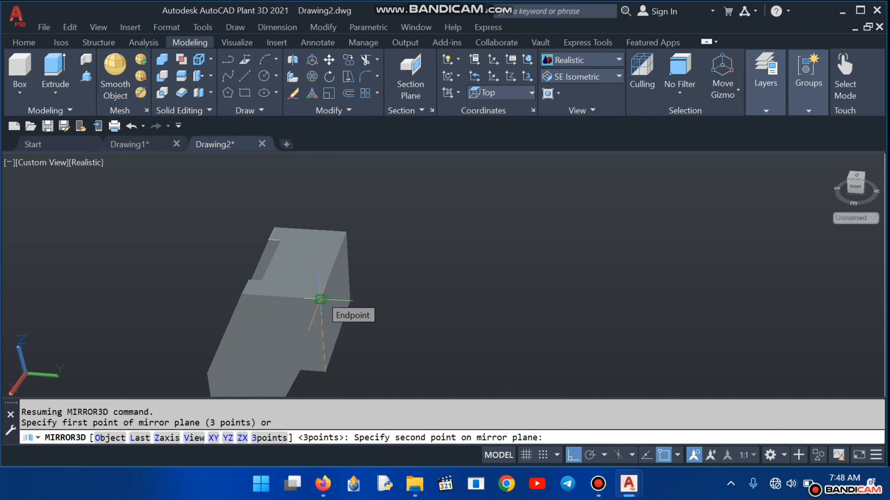
click(320, 299)
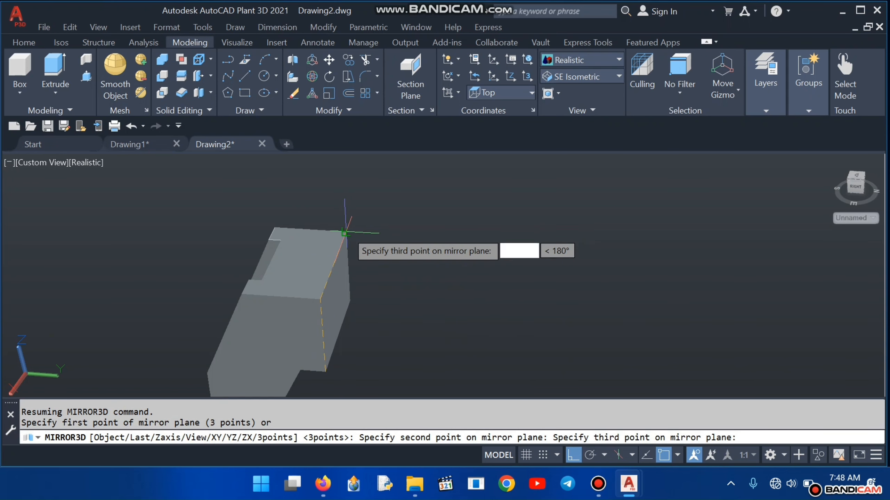
click(347, 231)
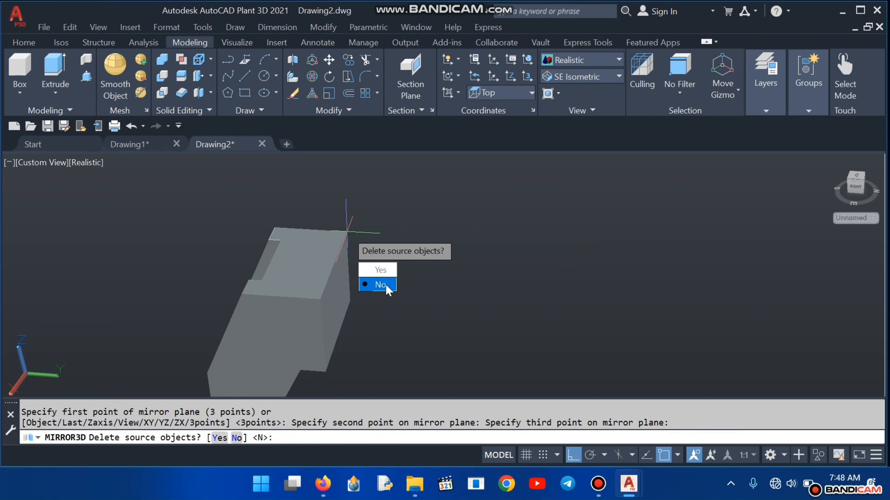
click(385, 286)
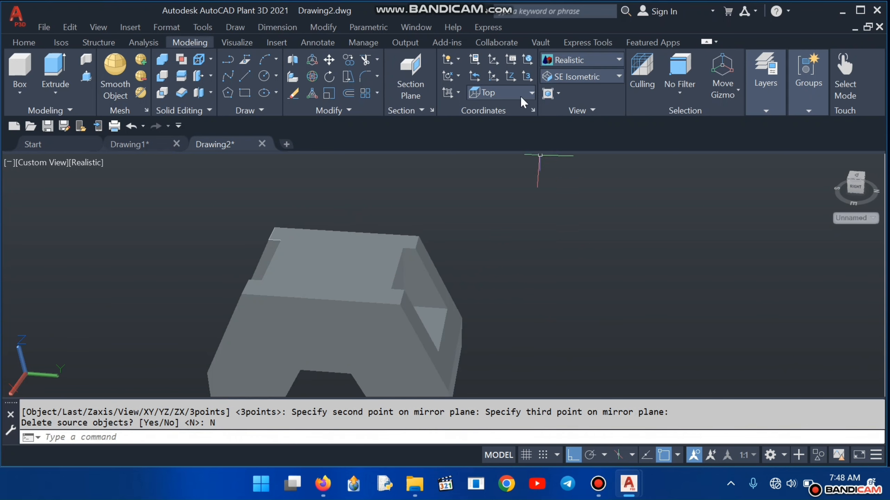
click(619, 78)
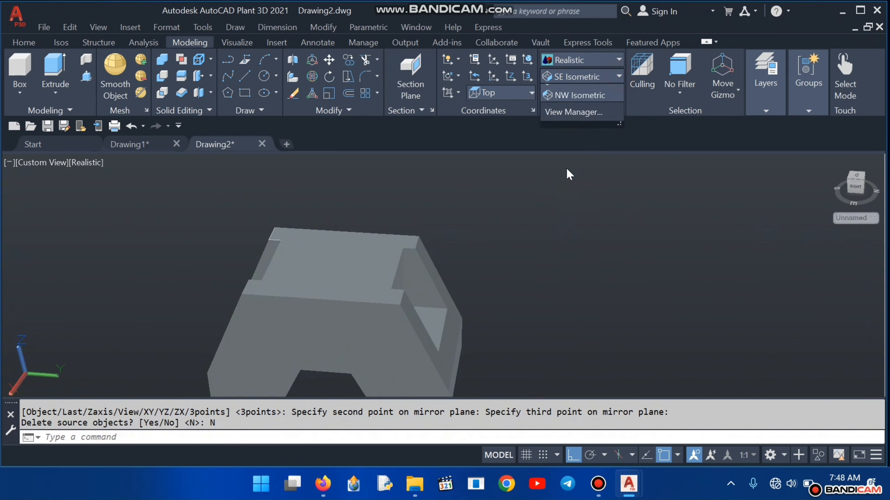
click(590, 196)
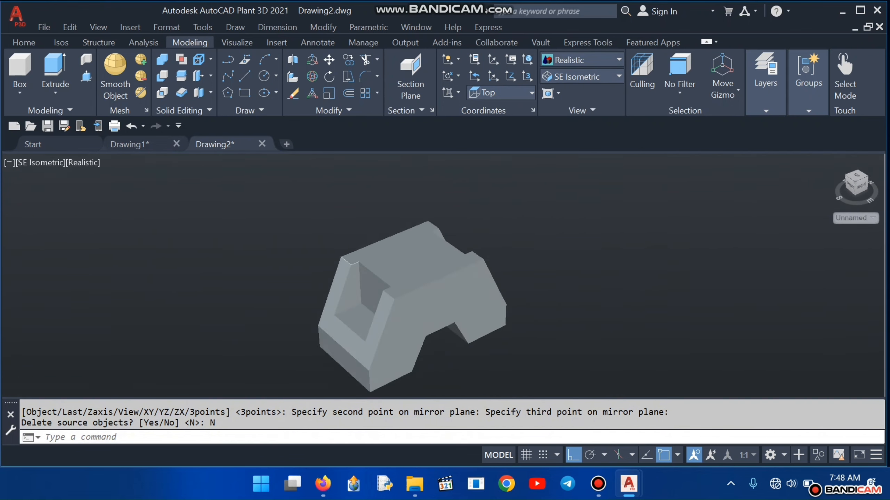
middle_drag(561, 293, 538, 308)
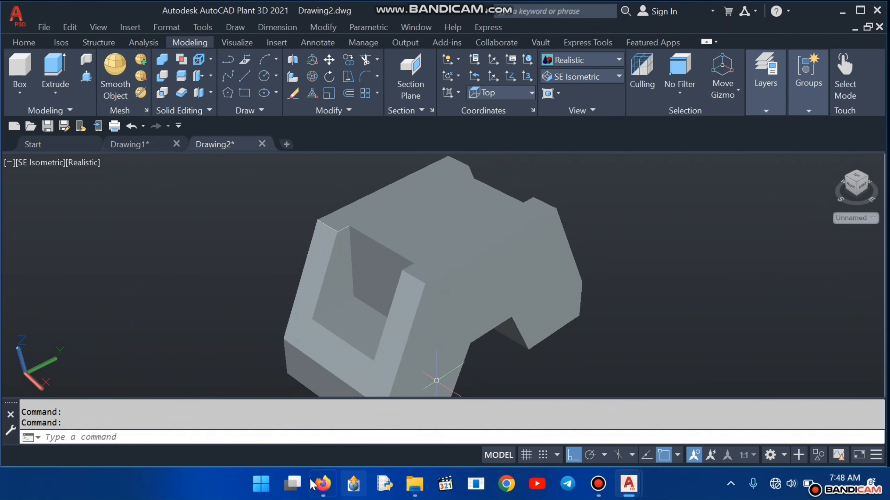
Check the reference drawing and unite the two mirrored halves of the base into one solid.
mouse_move(323, 484)
click(344, 407)
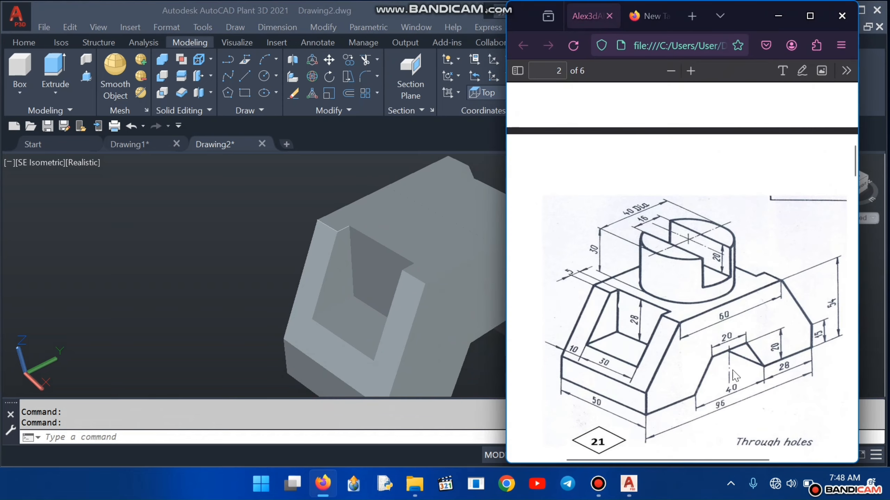
click(315, 315)
middle_drag(392, 272, 236, 270)
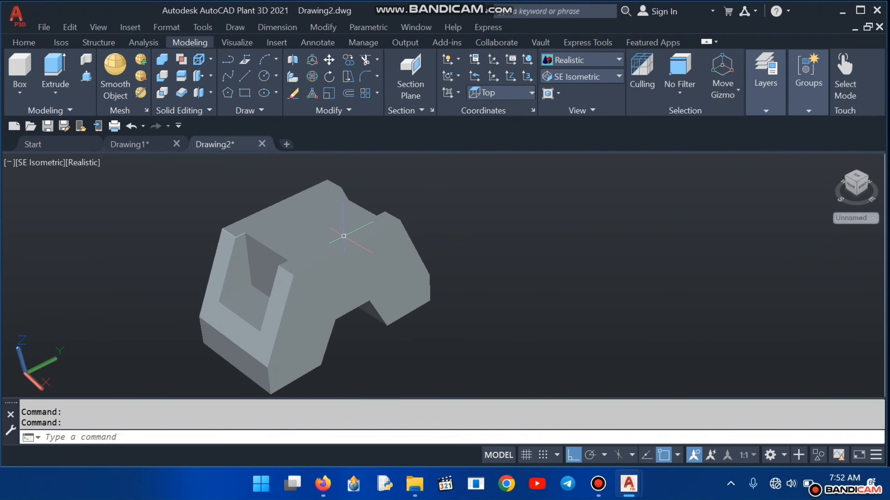
scroll(444, 269, up, 1)
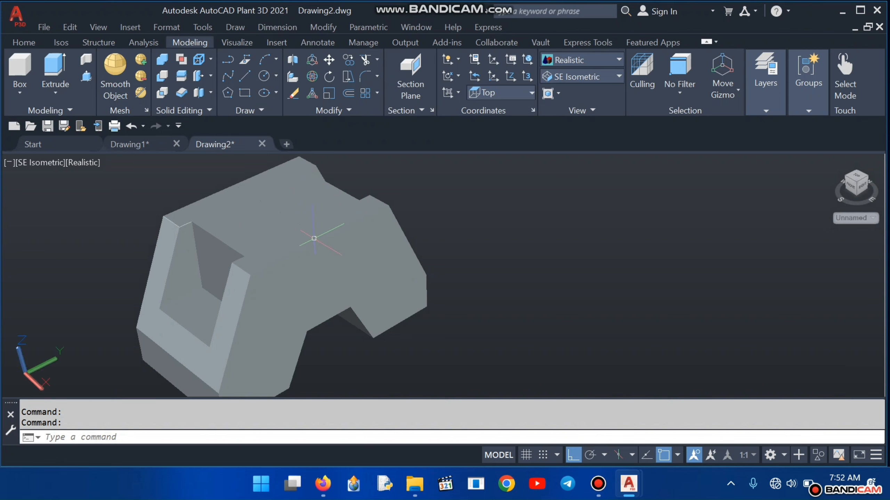
click(328, 59)
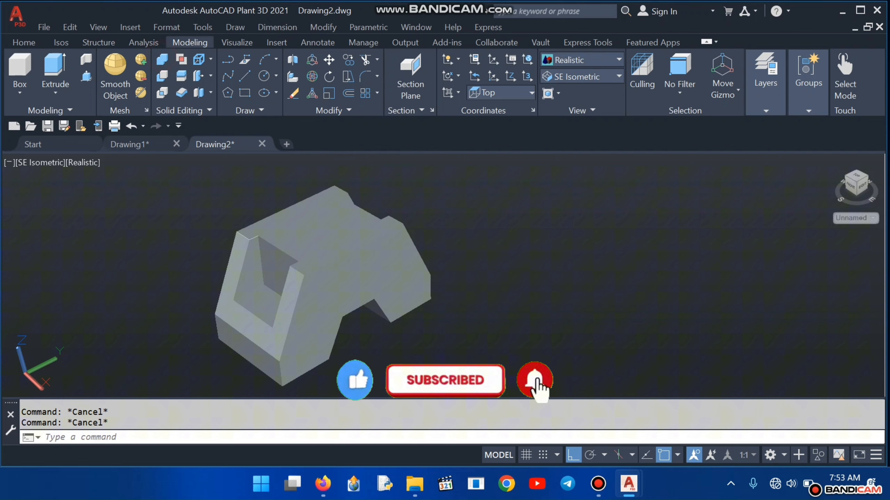
click(162, 60)
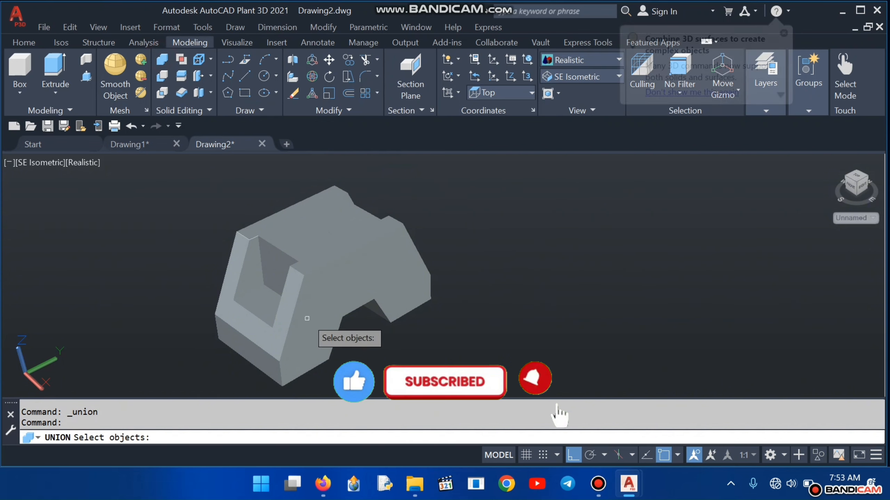
click(307, 318)
click(391, 273)
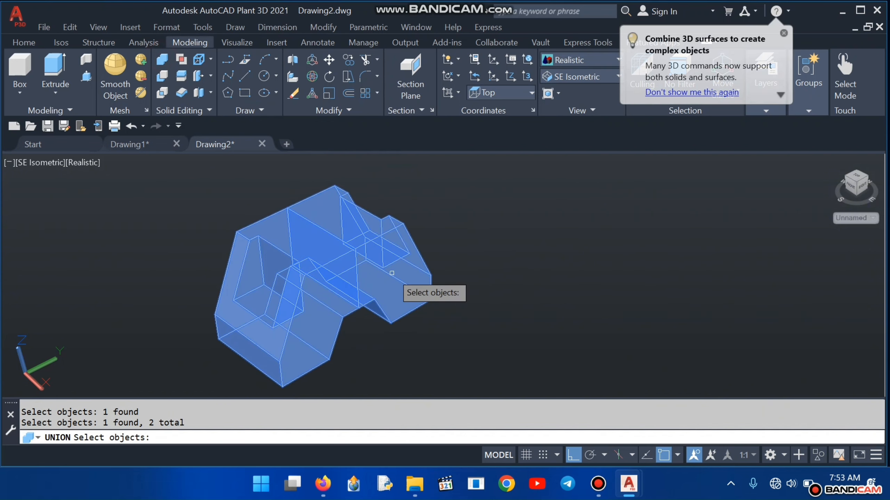
key(Return)
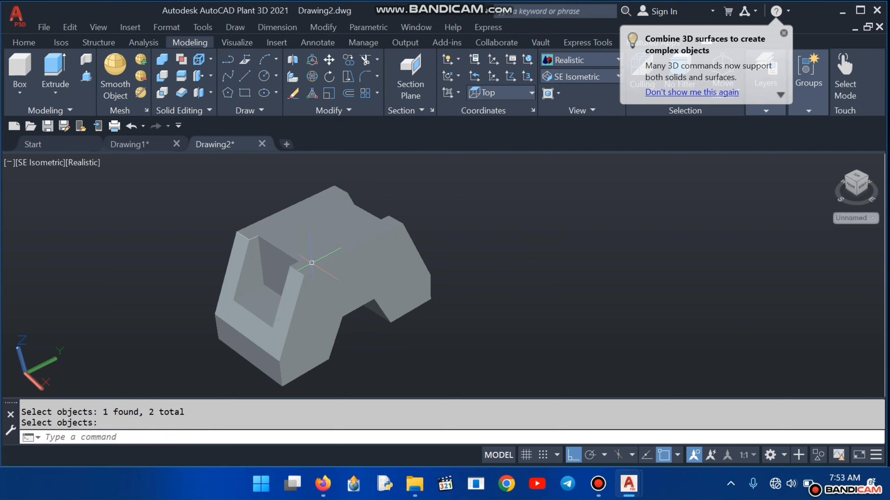
Draw a circle of diameter 40 beside the base with Center, Diameter, checking the cylinder's diameter in the reference drawing.
scroll(311, 263, up, 3)
middle_drag(311, 263, 317, 311)
scroll(317, 310, up, 1)
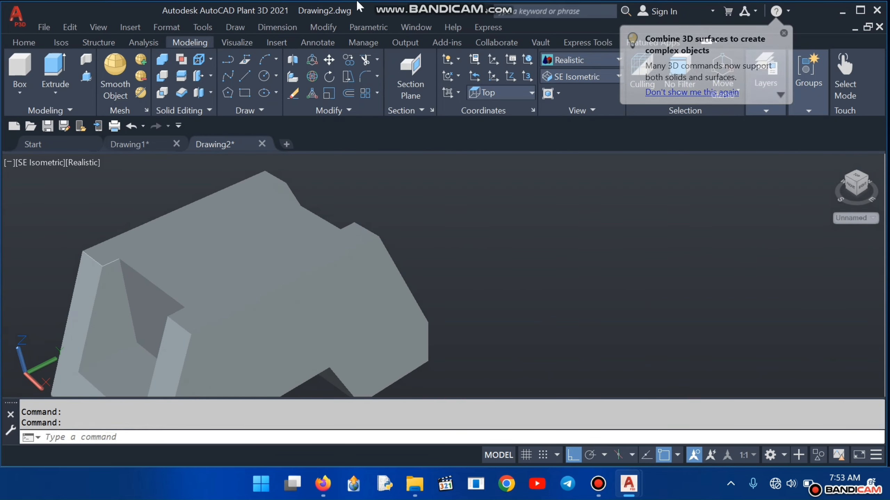
click(277, 76)
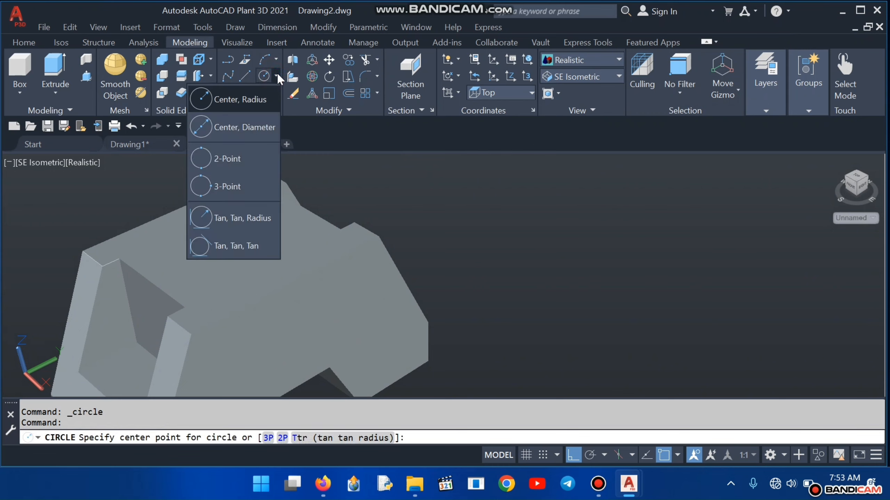
click(258, 135)
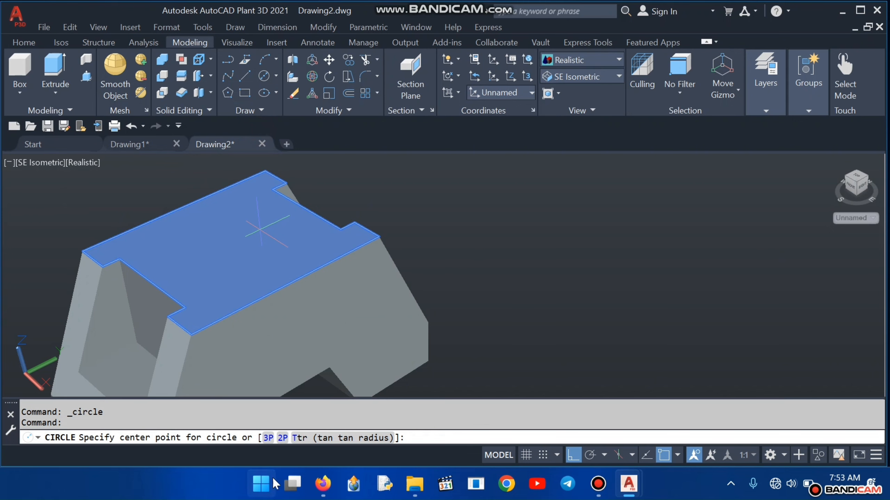
mouse_move(322, 484)
click(323, 459)
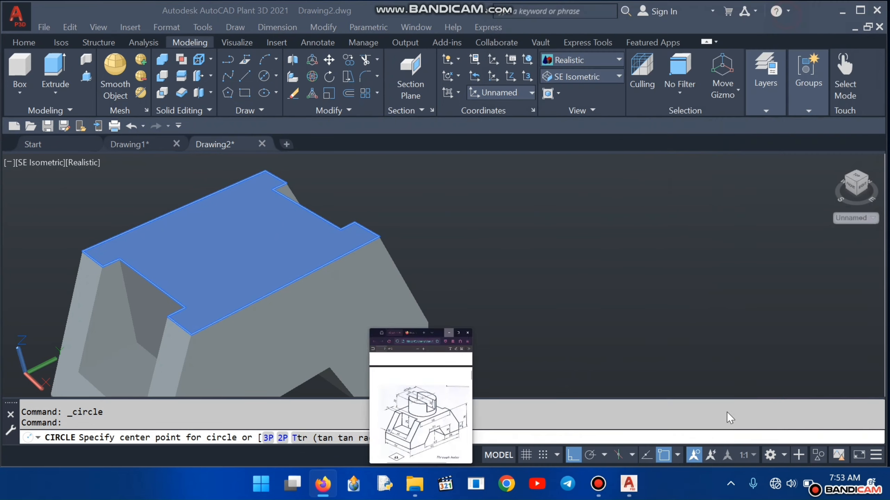
click(778, 15)
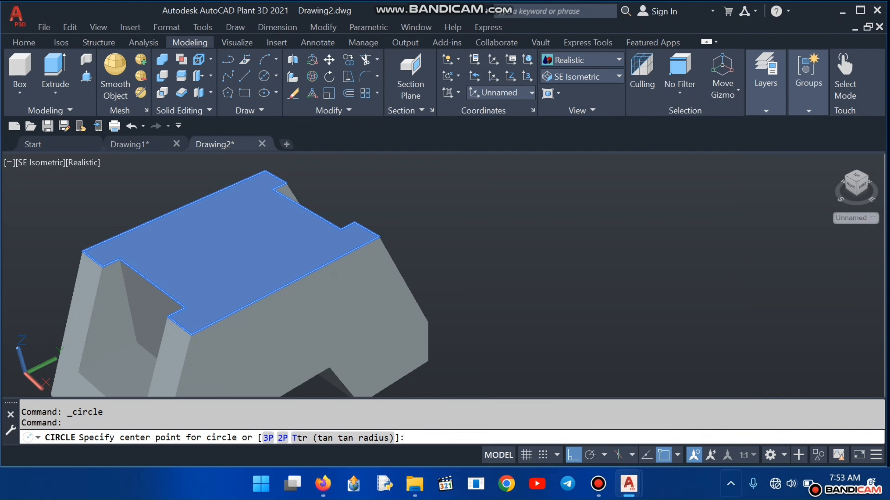
key(Escape)
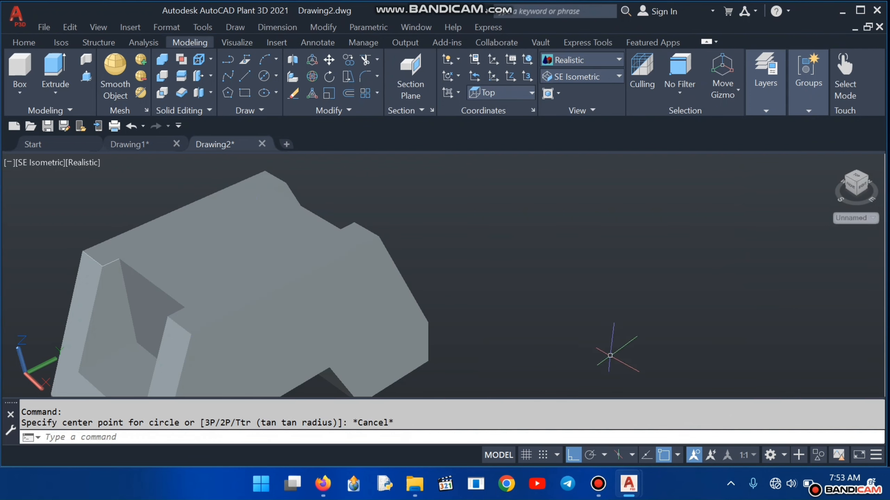
click(263, 76)
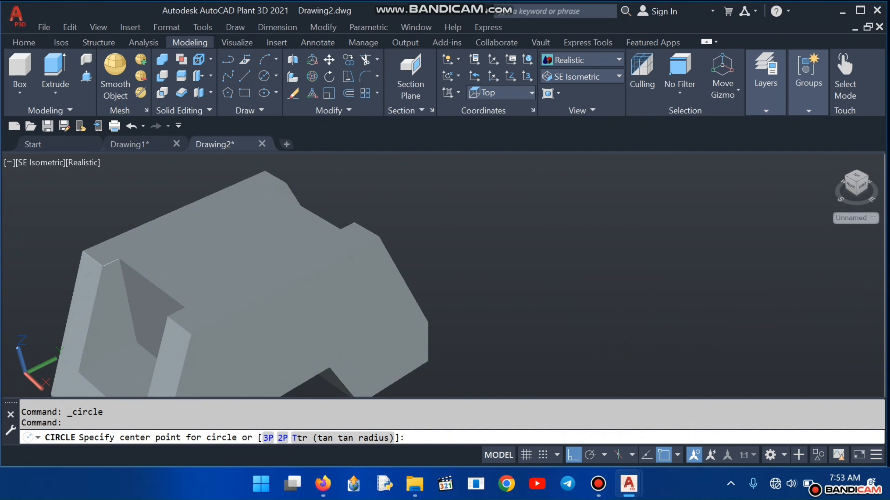
click(536, 275)
text(4)
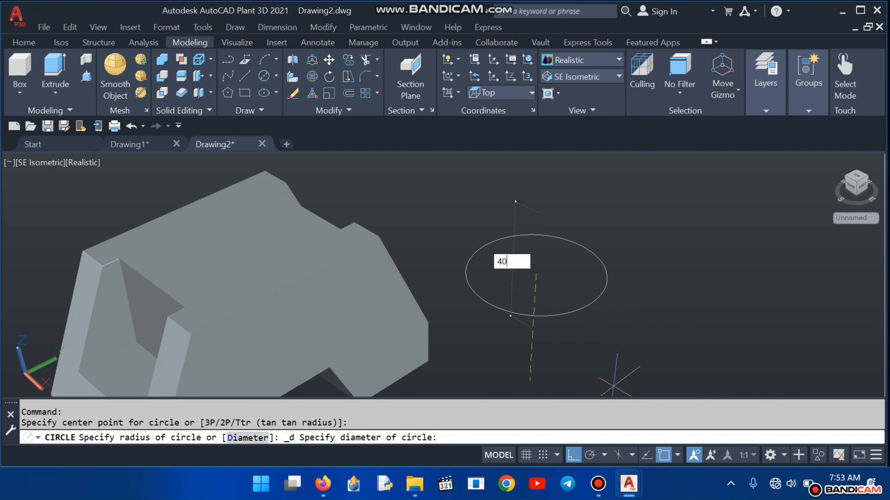
text(0)
key(Return)
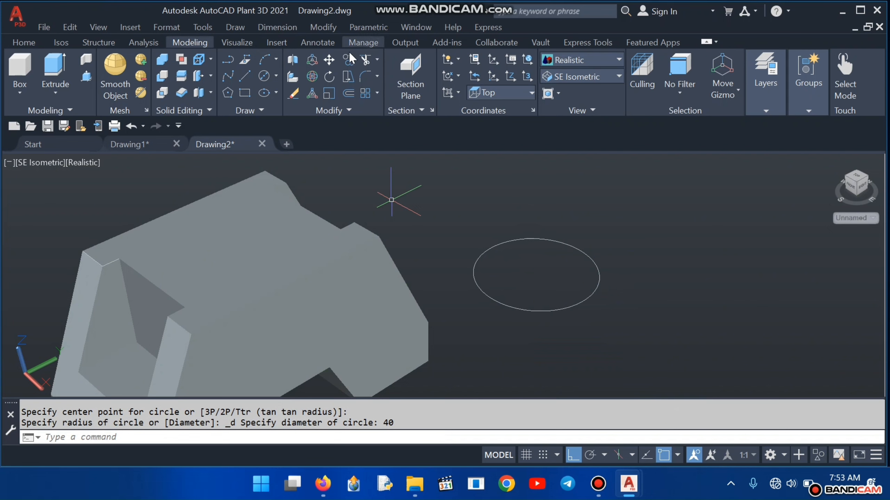
Move the 40-diameter circle by its centre to the midpoint of the line across the base's top face.
click(328, 60)
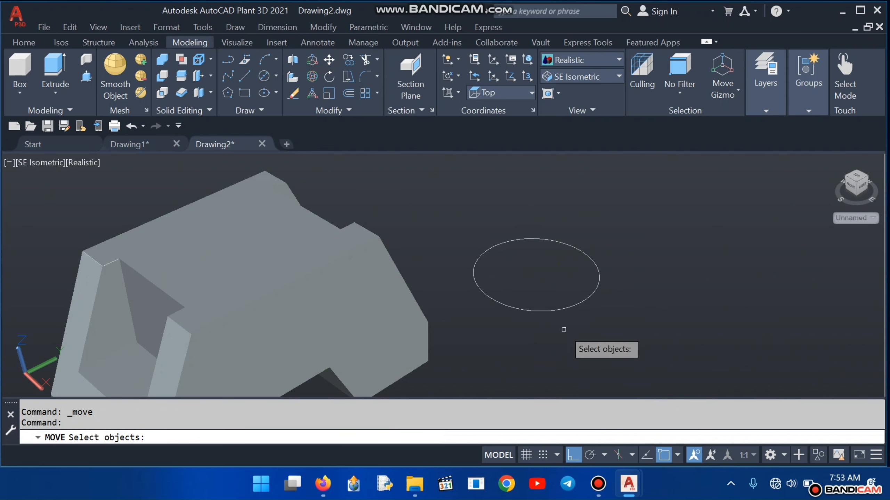
click(560, 307)
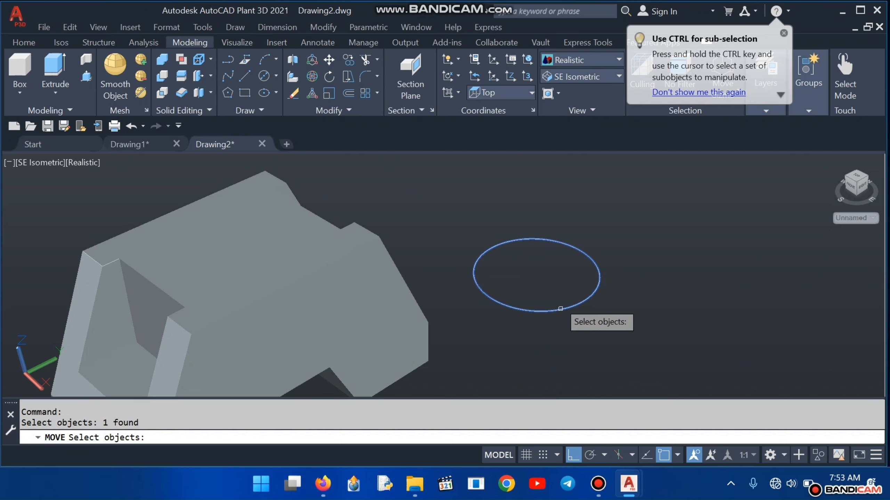
key(Return)
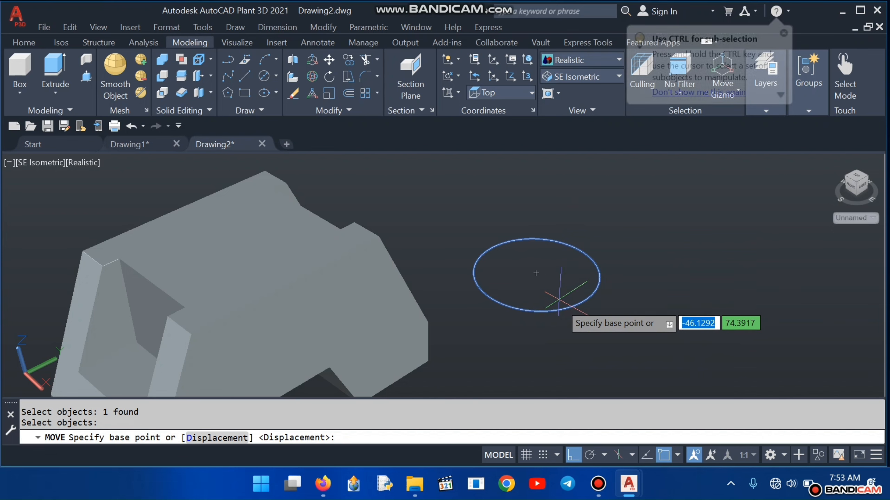
click(536, 272)
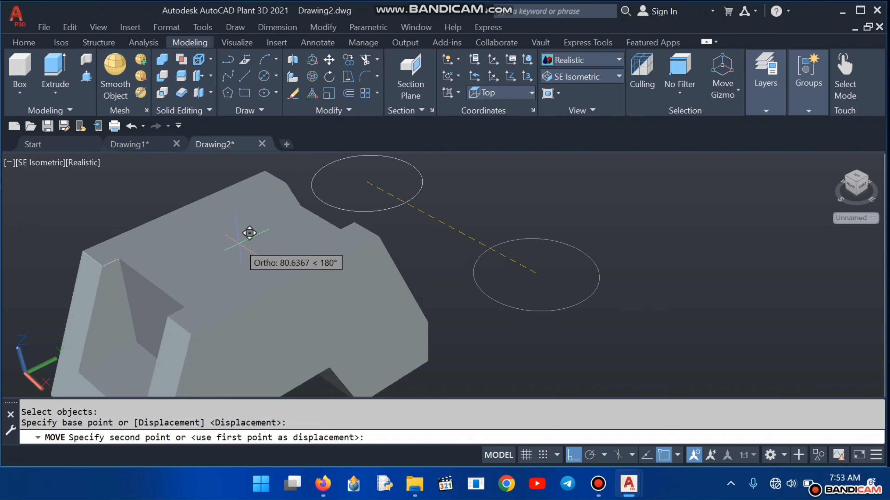
scroll(249, 225, up, 4)
click(329, 242)
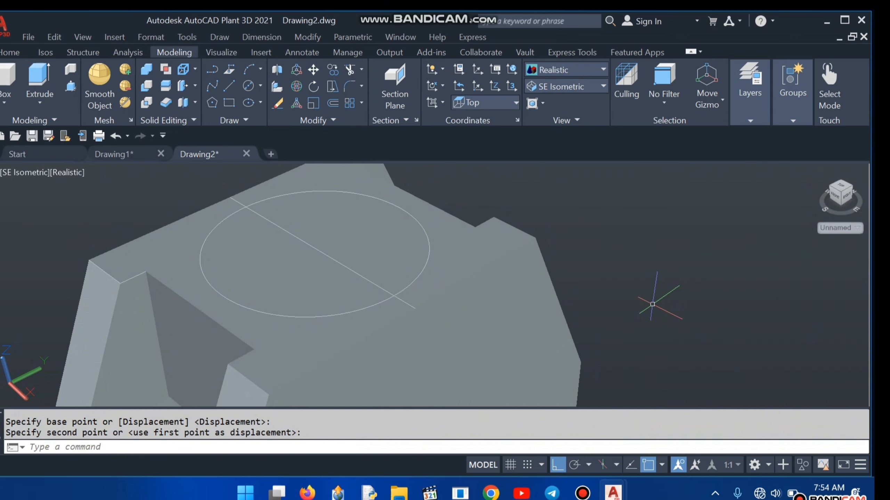
Extrude the circle 30 upward from the base's top face, checking the cylinder's height in the reference drawing.
scroll(652, 304, down, 3)
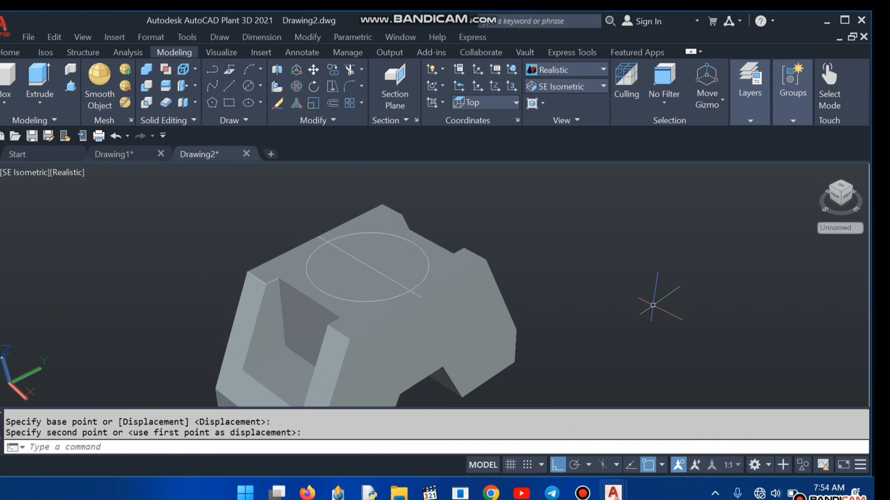
click(41, 74)
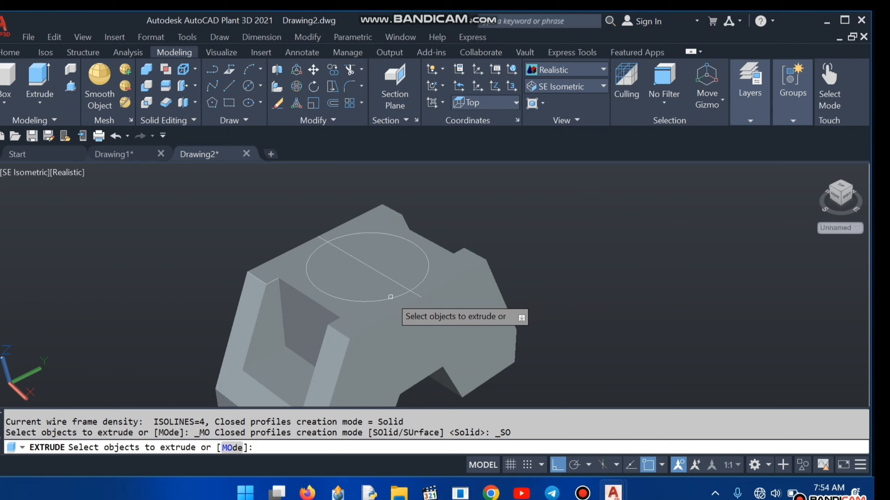
click(390, 296)
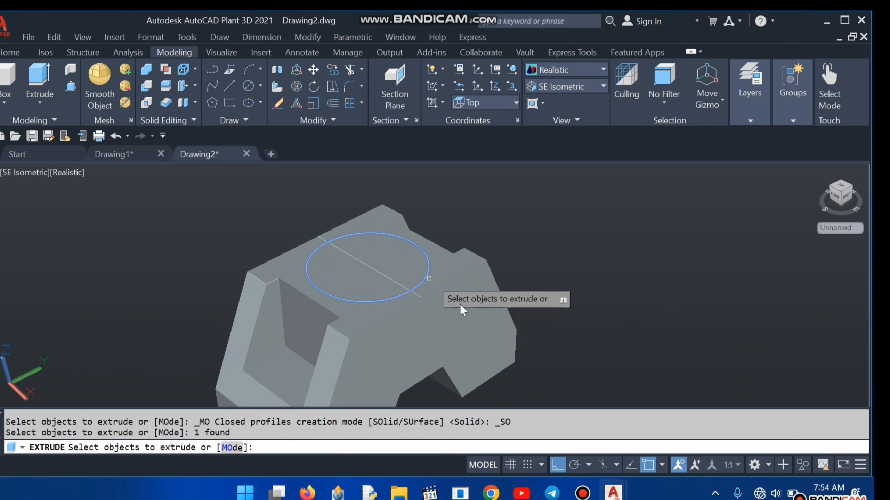
key(Return)
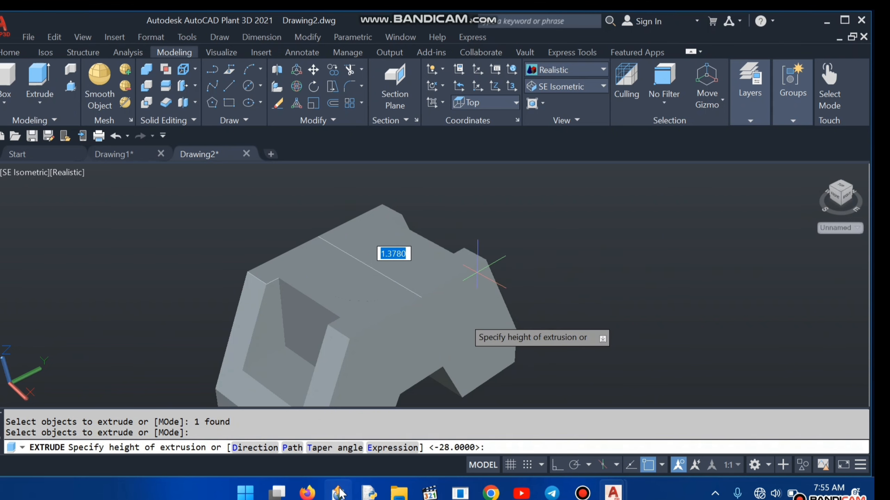
mouse_move(307, 492)
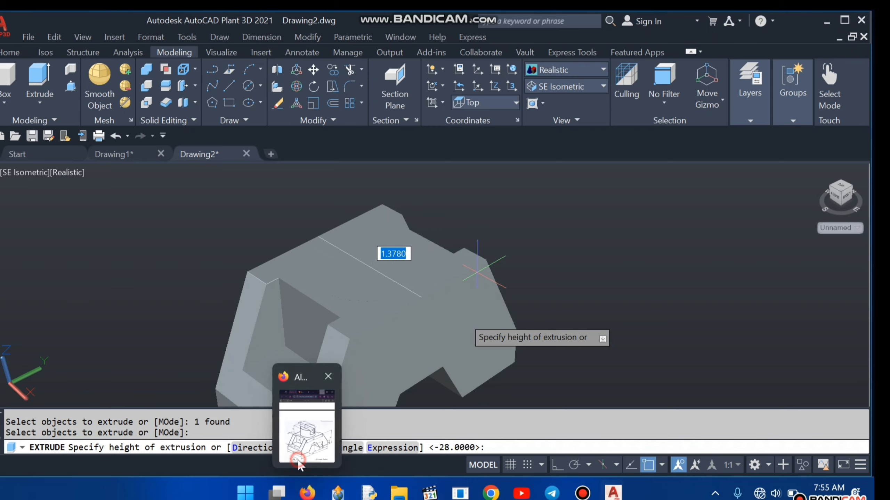
click(299, 462)
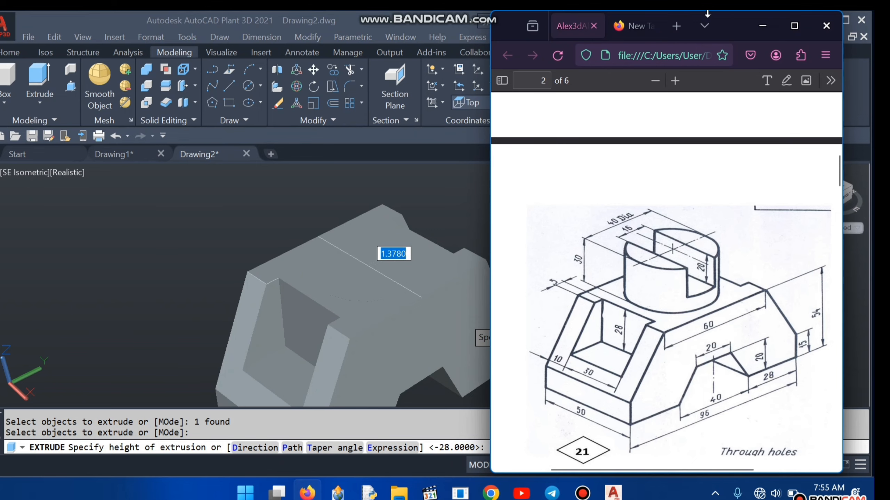
click(757, 18)
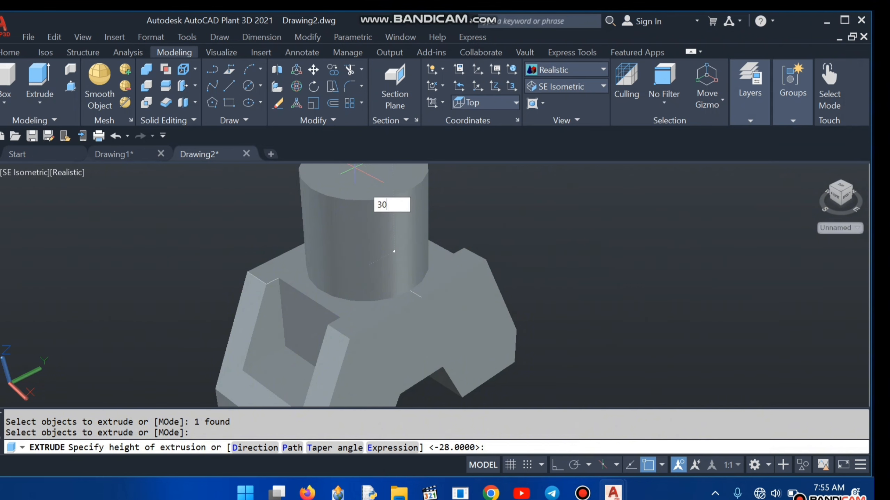
key(Return)
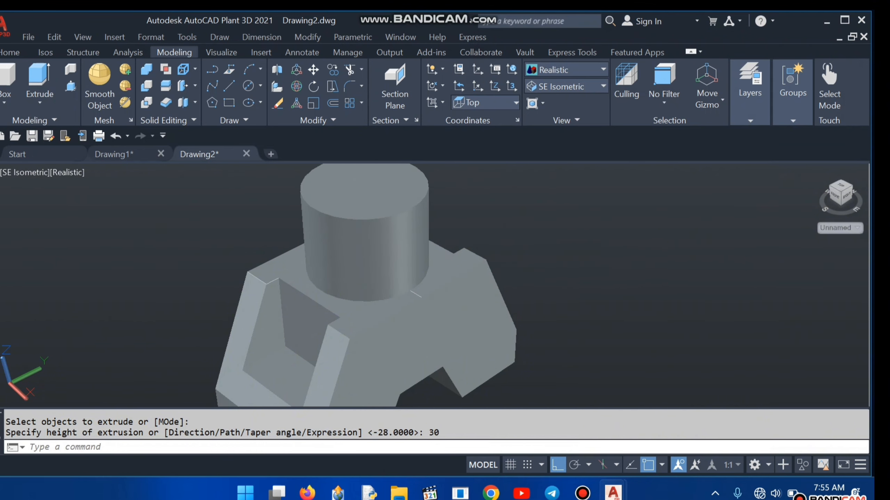
Examine the slot's width and depth in the cylinder on reference drawing 21.
middle_drag(660, 278, 650, 292)
scroll(457, 351, down, 5)
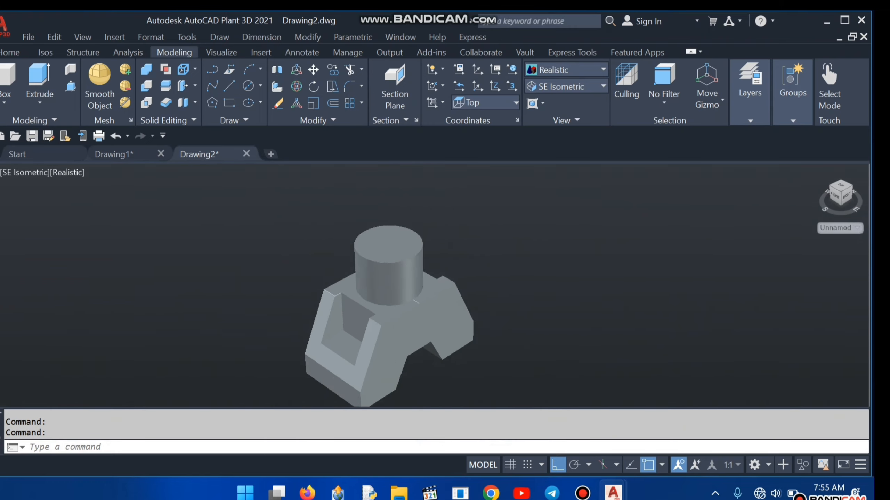
middle_drag(457, 348, 408, 320)
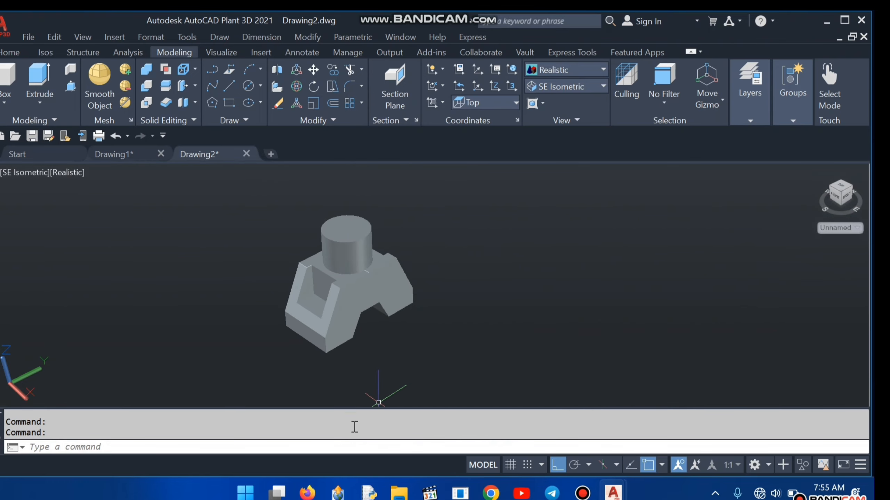
mouse_move(308, 490)
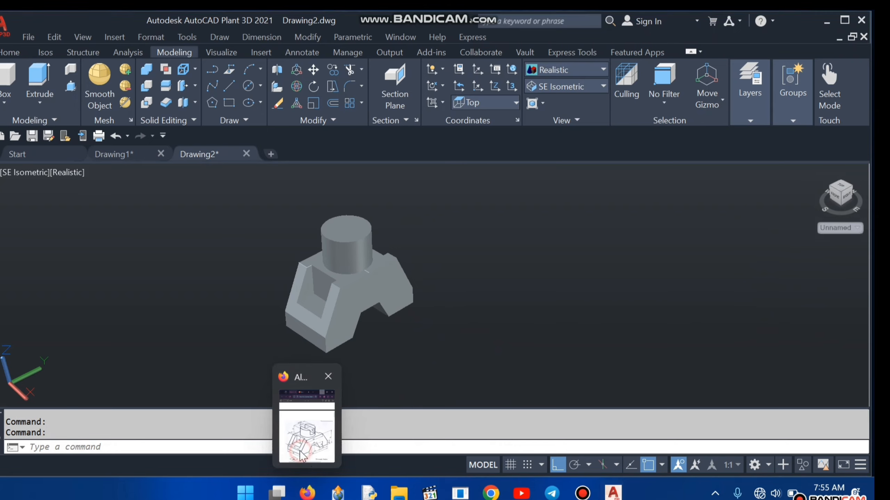
click(304, 434)
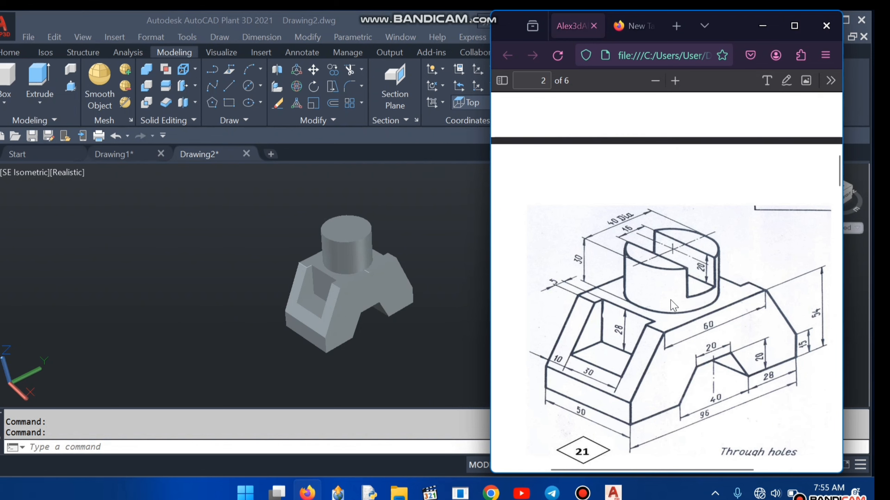
click(762, 26)
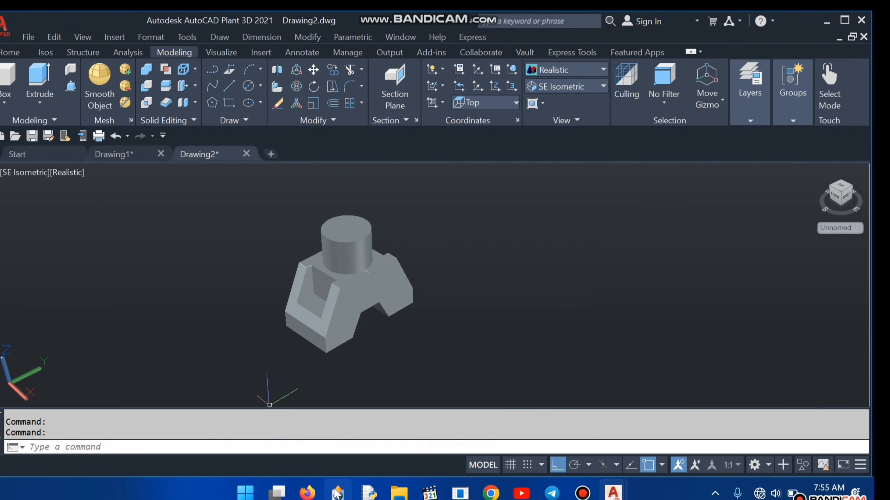
mouse_move(307, 492)
click(312, 438)
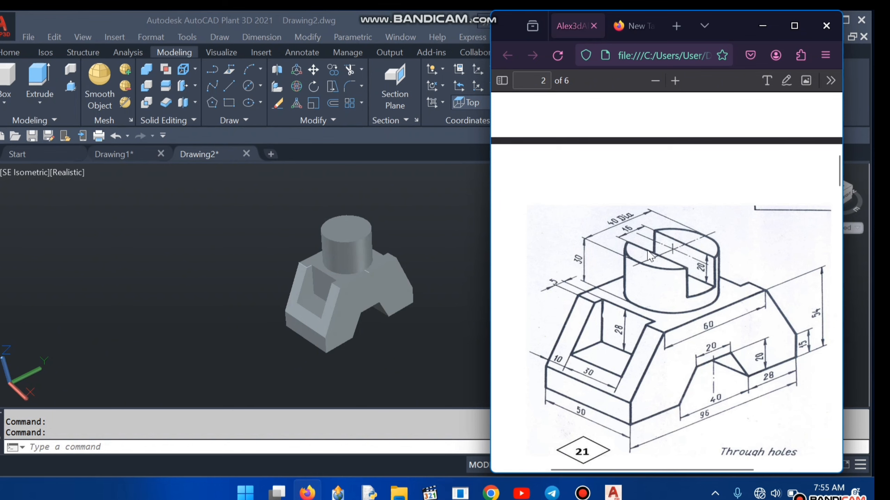
click(763, 26)
Draw a 40 by 16 rectangle beside the part for the cylinder's slot.
click(228, 102)
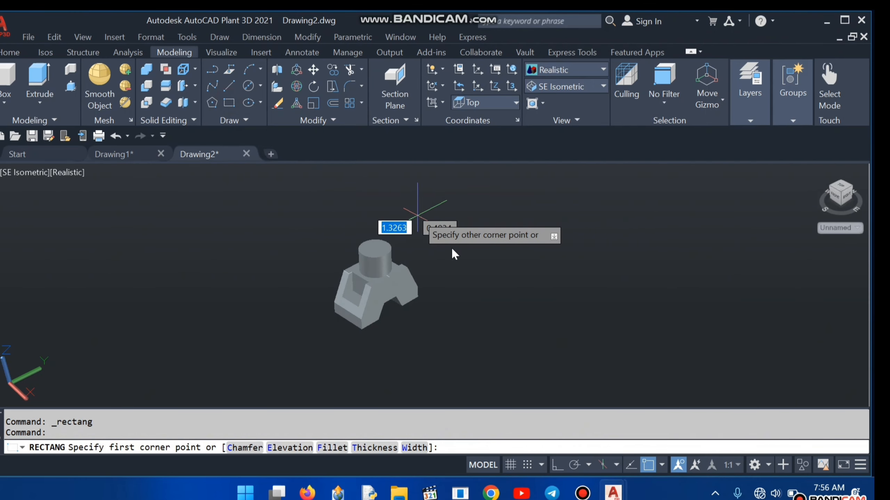
click(417, 215)
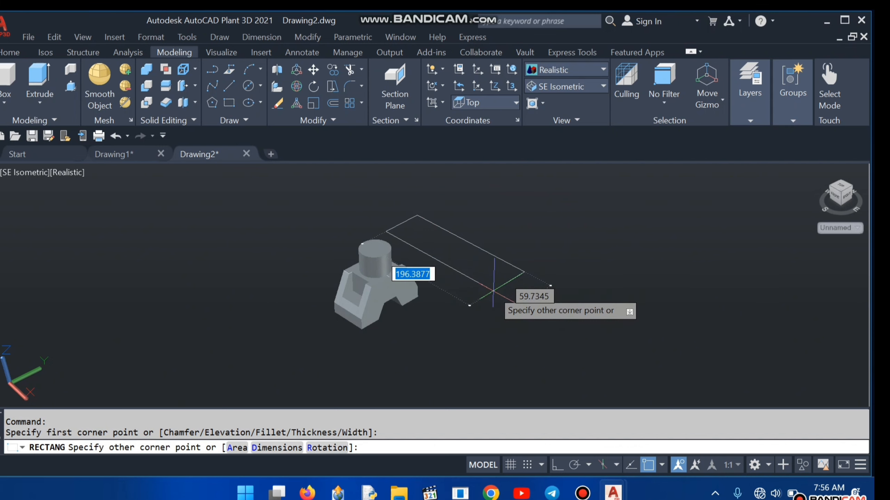
key(BackSpace)
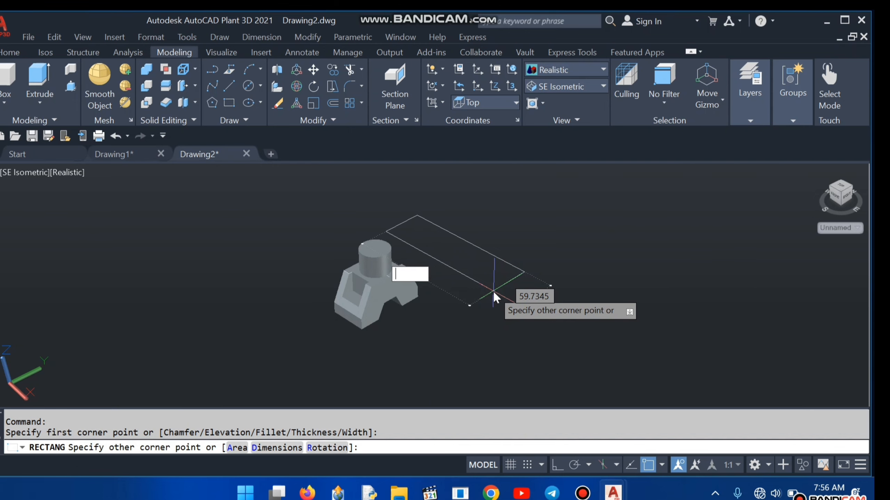
text(40)
key(Tab)
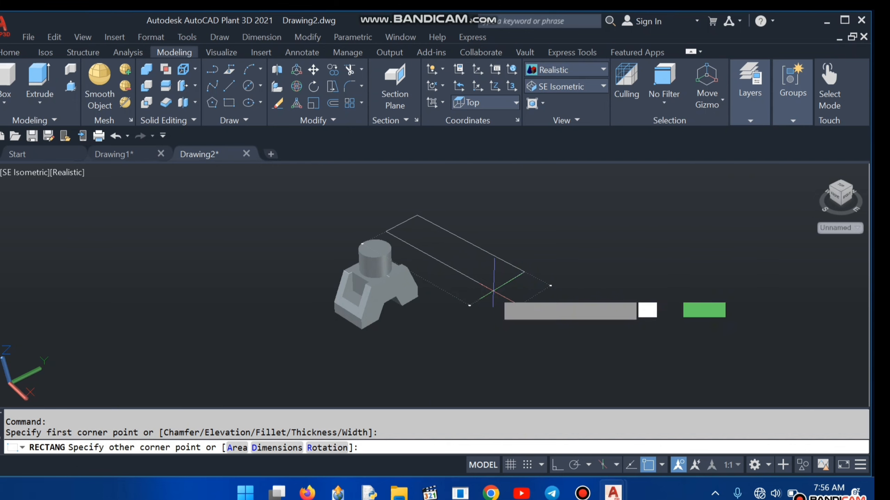
text(16)
key(Return)
Move the slot rectangle by its geometric centre onto the centre of the cylinder's top face.
scroll(469, 214, up, 1)
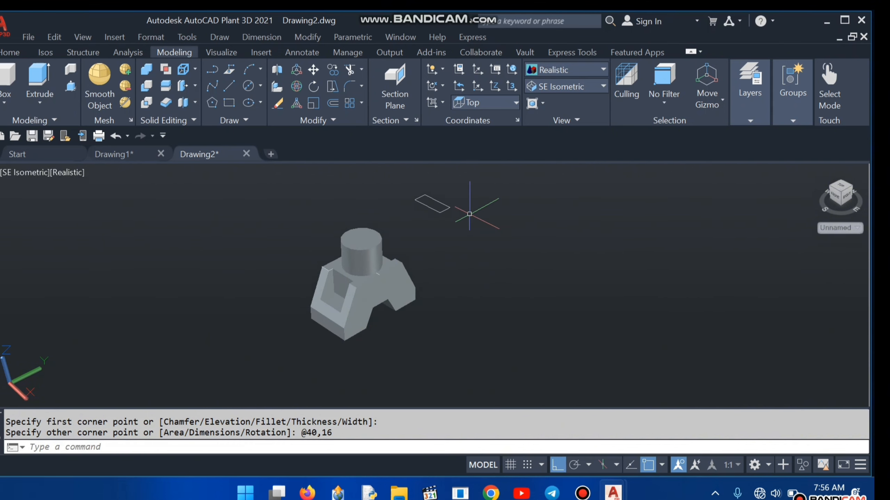
scroll(469, 214, up, 1)
middle_drag(469, 215, 481, 294)
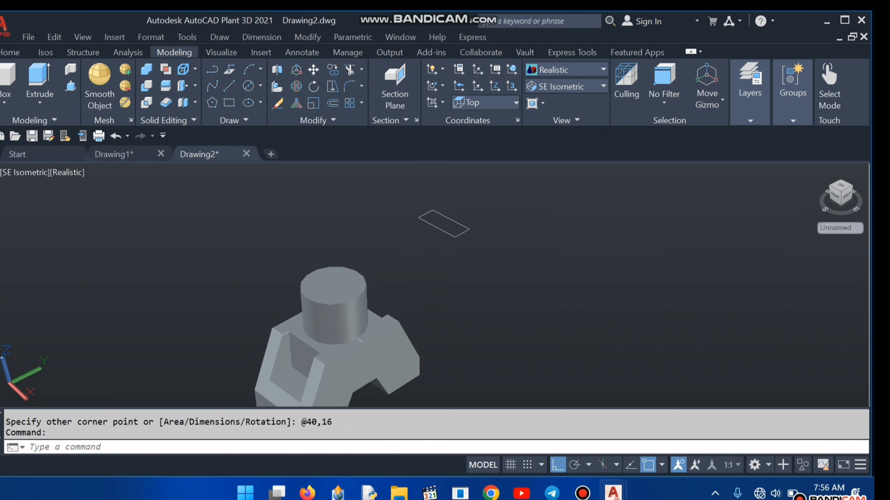
scroll(455, 228, up, 2)
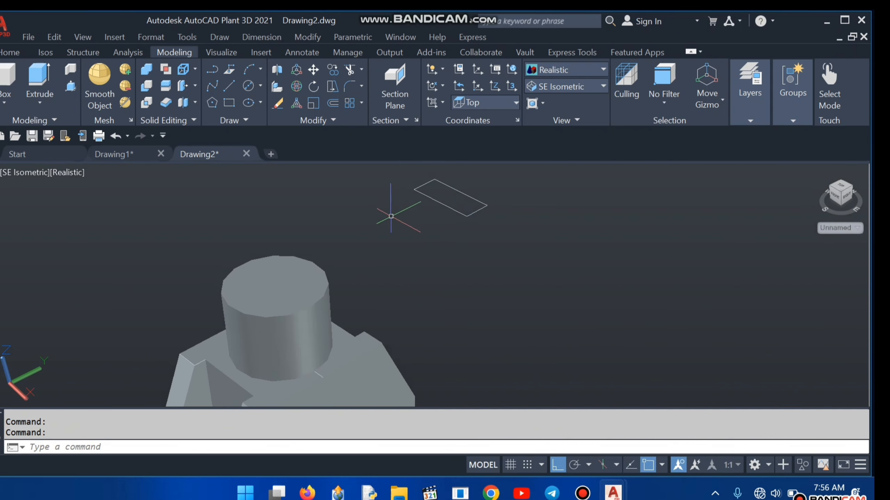
click(313, 70)
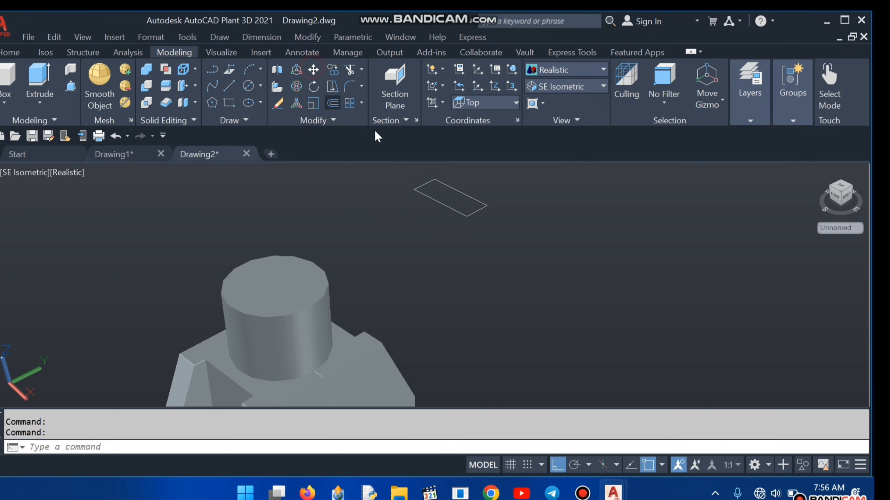
click(443, 204)
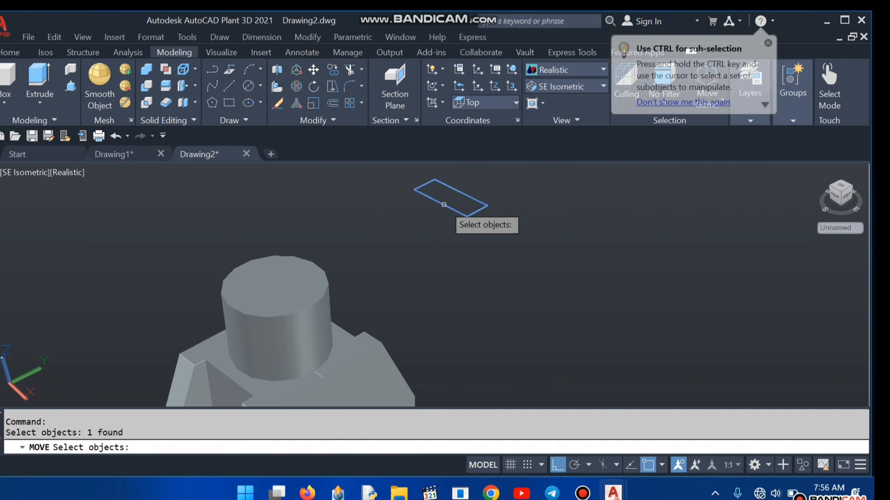
key(Return)
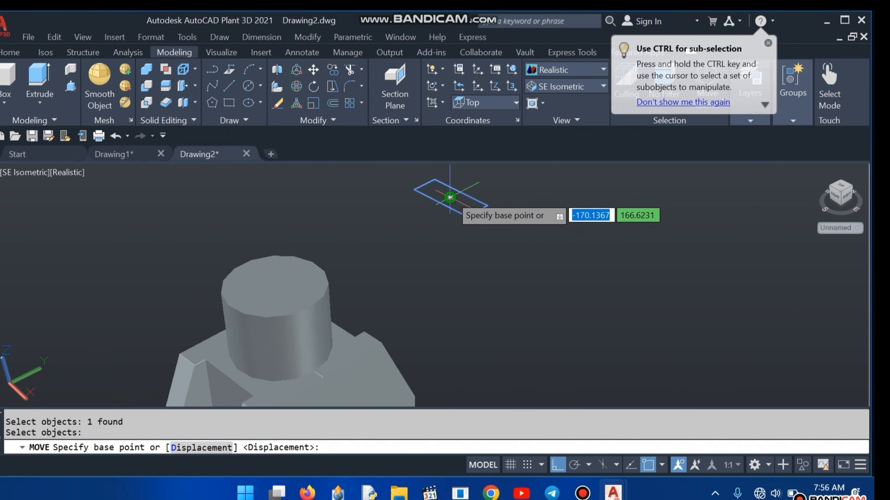
click(450, 197)
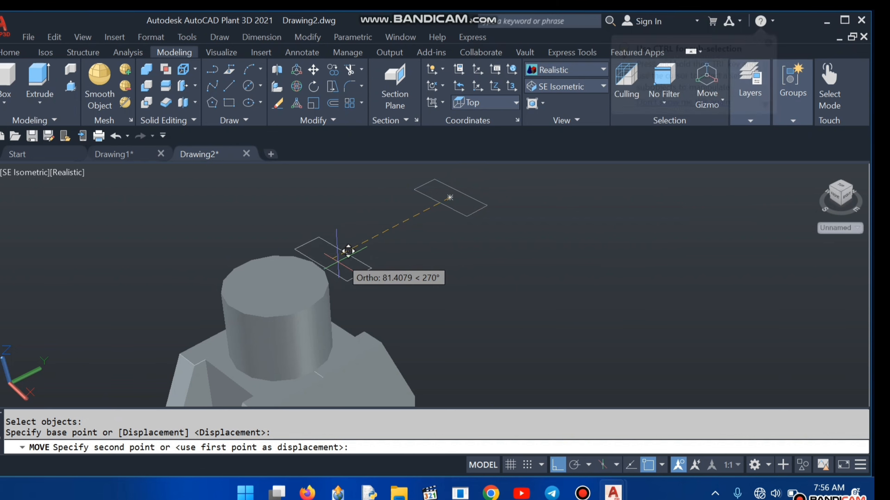
scroll(301, 282, up, 3)
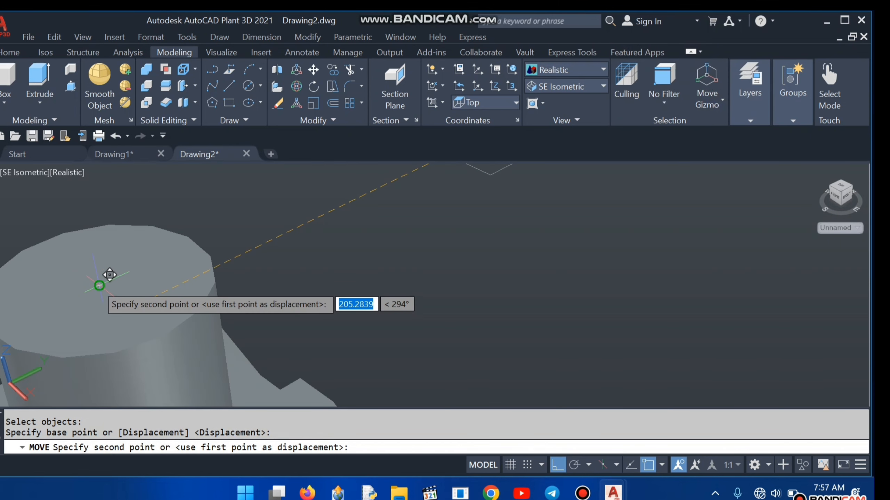
click(102, 288)
Extrude the slot rectangle 20 downward into the cylinder, checking the slot's depth in the reference drawing.
middle_drag(262, 305, 308, 295)
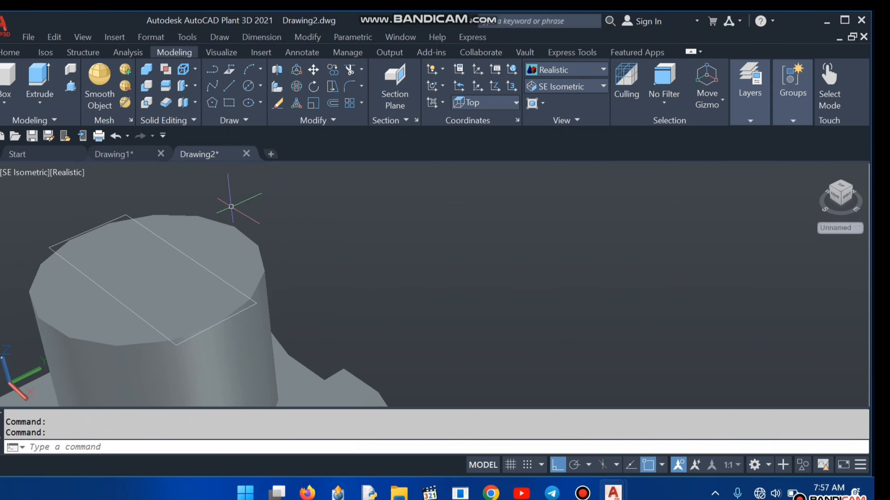
click(39, 77)
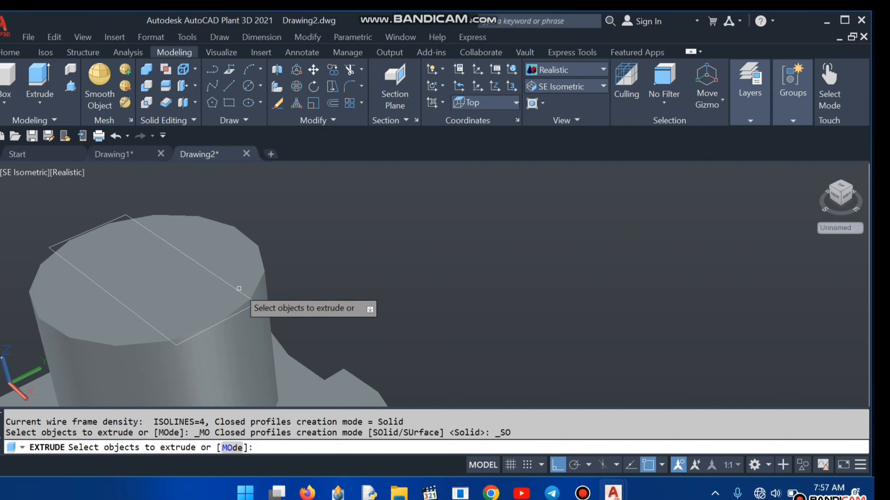
click(239, 288)
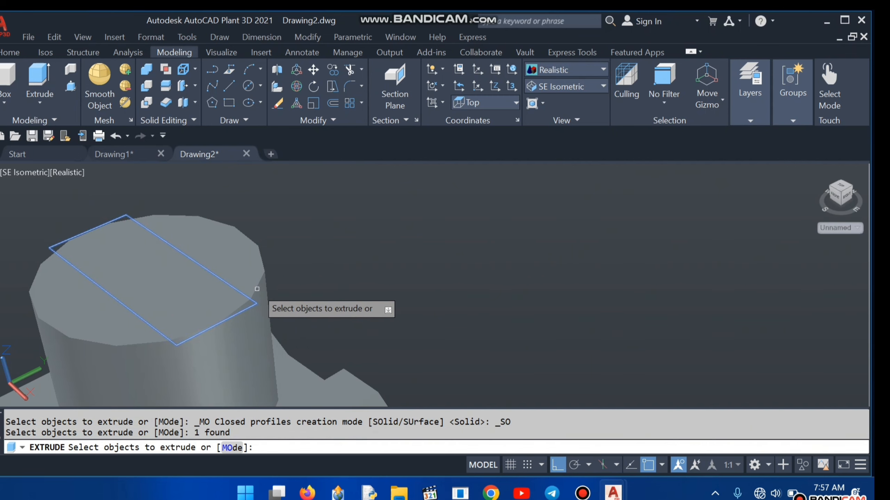
key(Return)
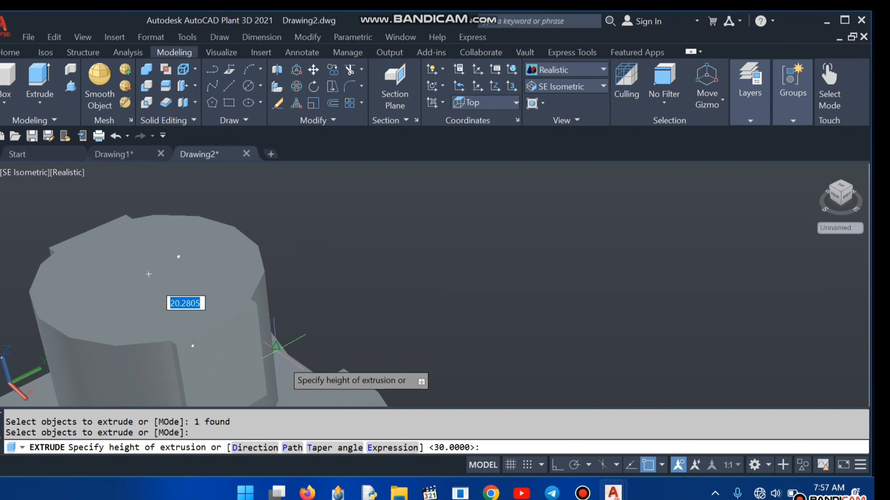
click(306, 491)
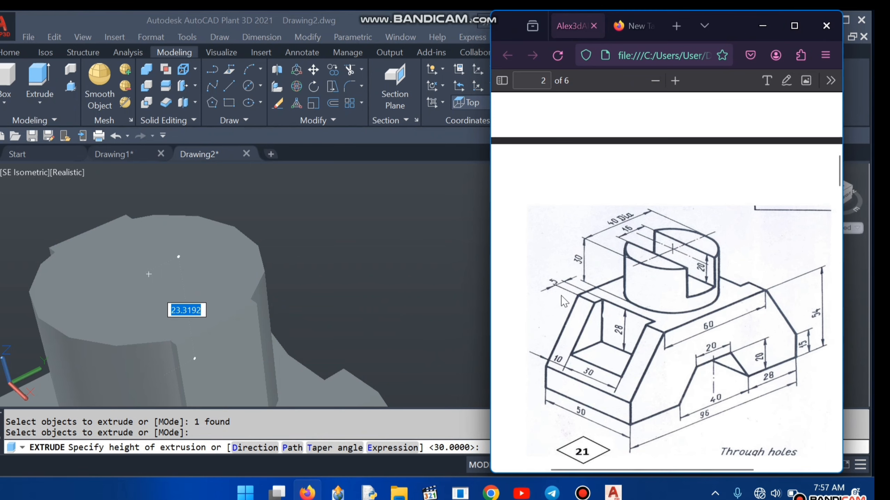
click(466, 314)
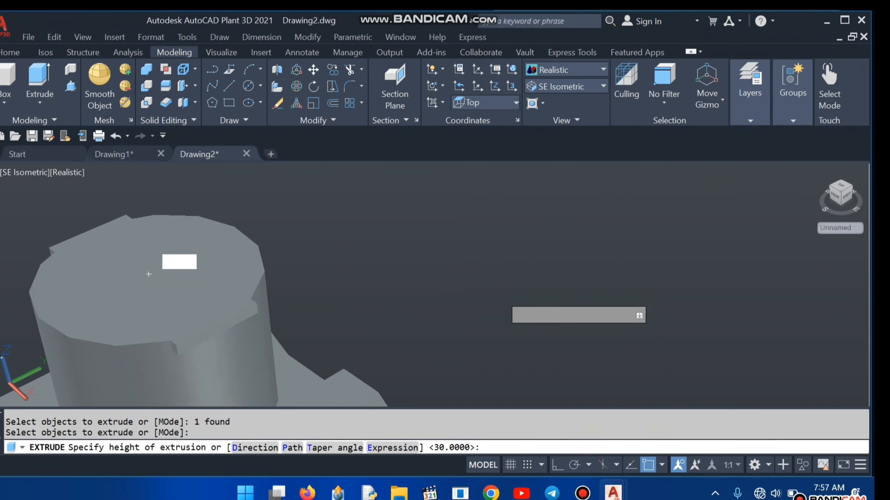
click(420, 298)
middle_drag(393, 302, 591, 255)
scroll(532, 304, down, 5)
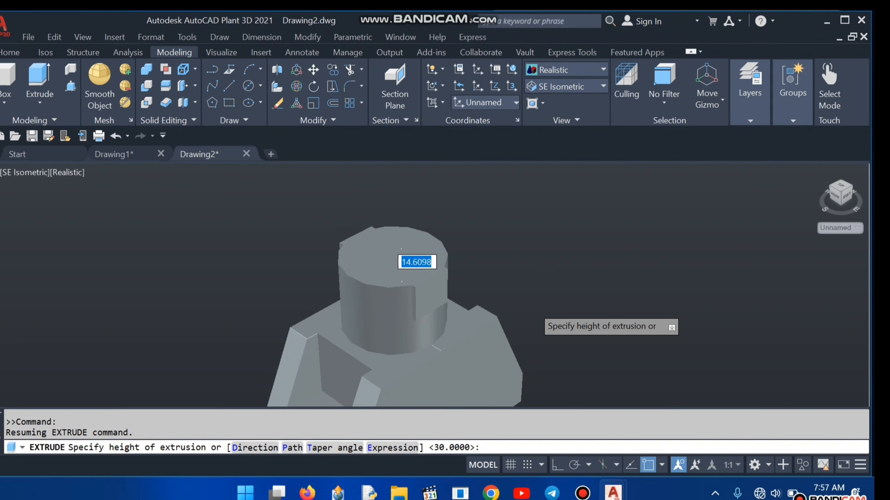
text(20)
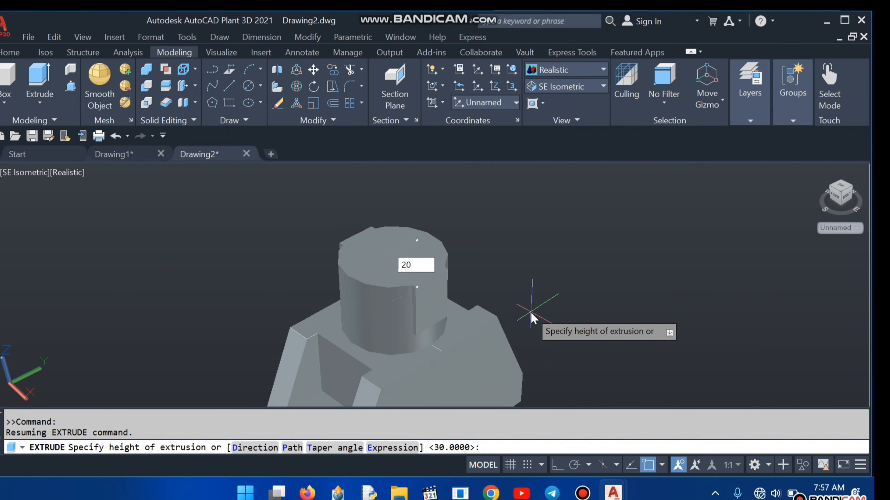
key(Return)
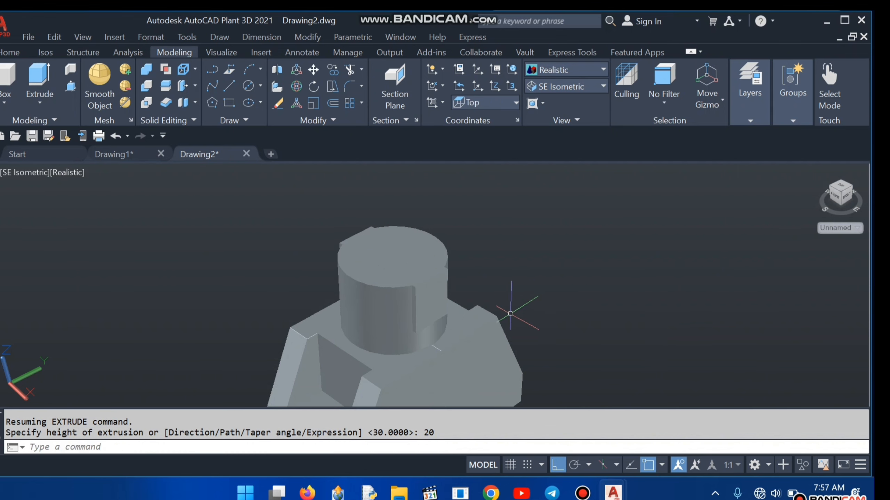
Subtract the extruded slot block from the cylinder to cut the slot.
scroll(438, 288, up, 2)
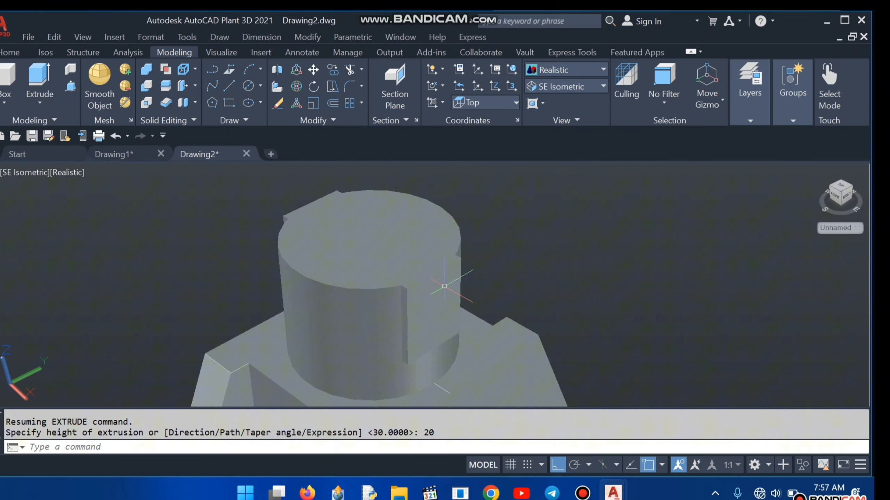
text(Su)
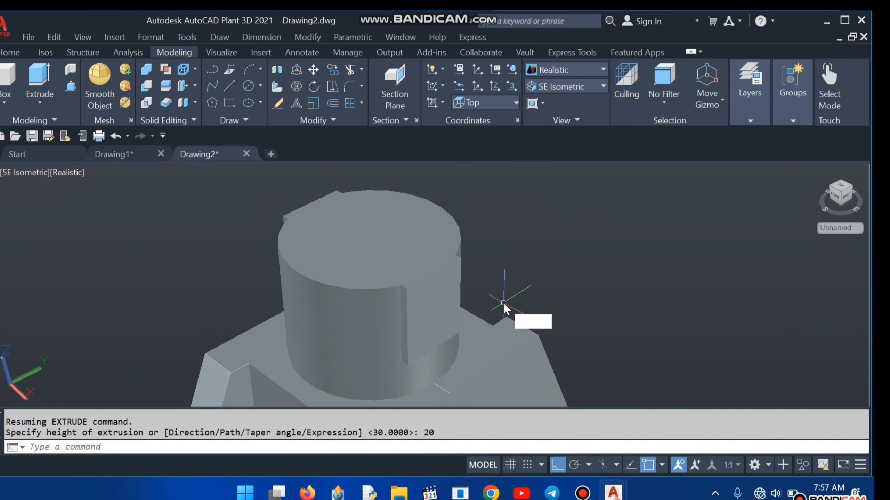
text(bt)
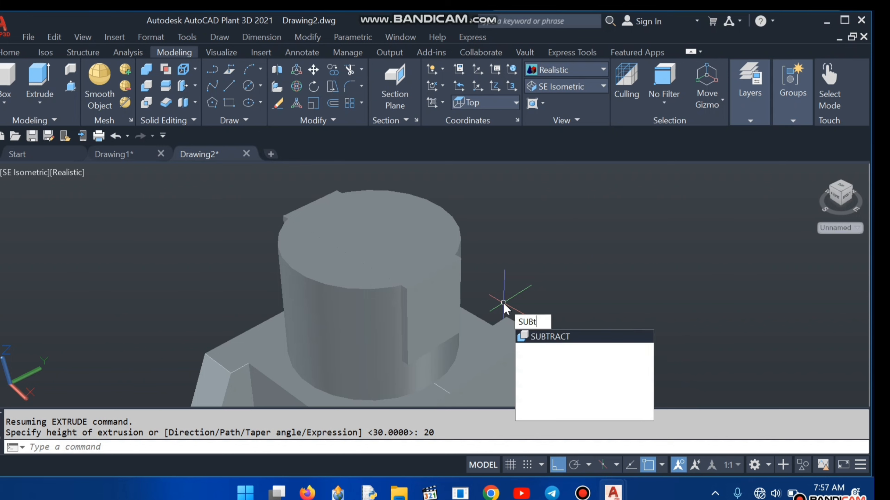
click(549, 337)
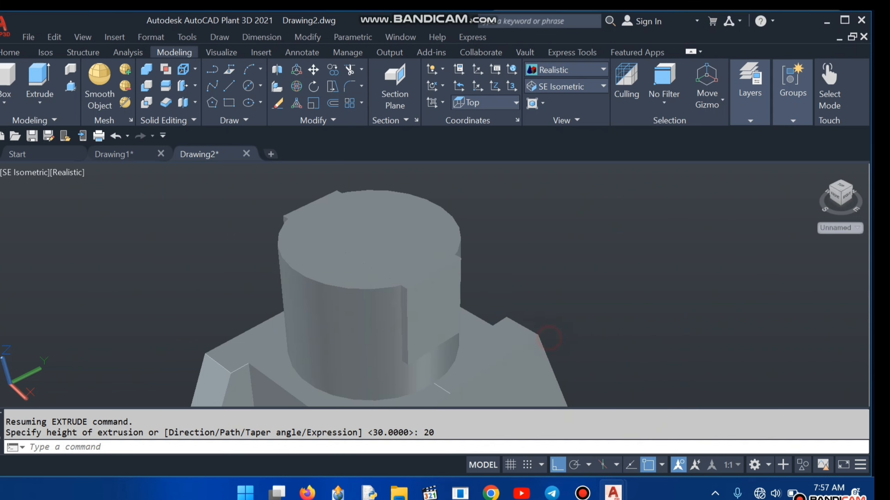
click(382, 353)
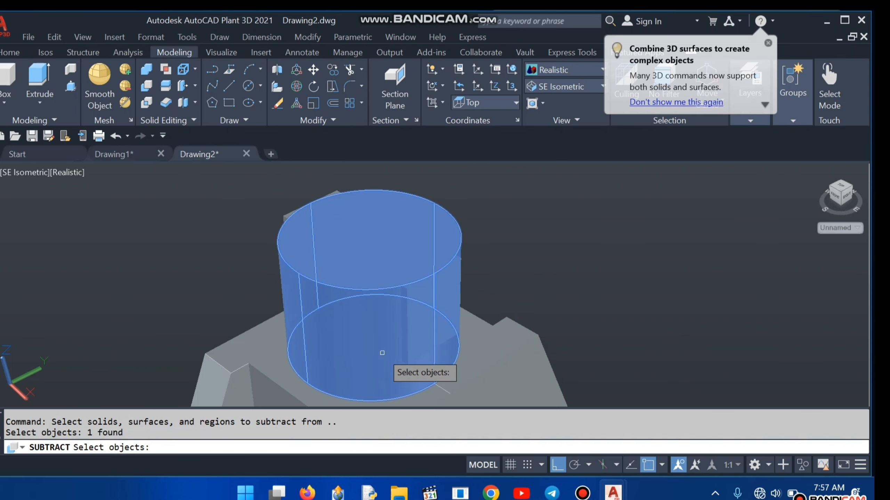
key(Return)
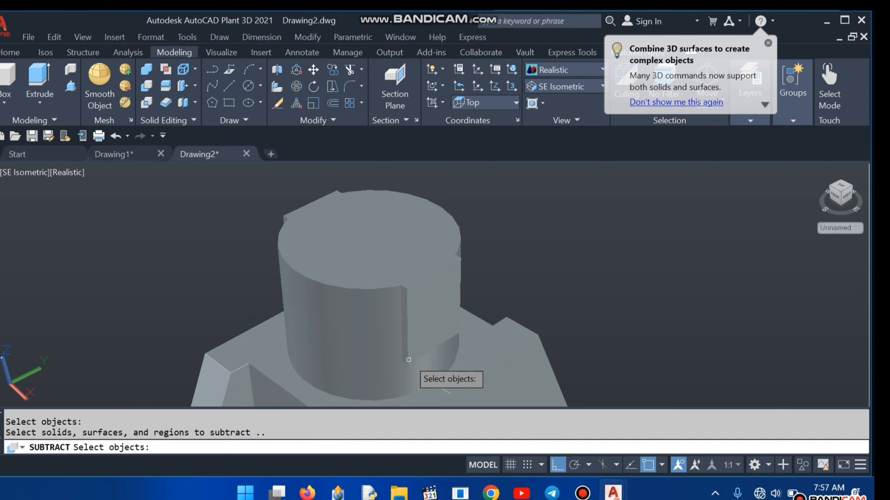
click(417, 336)
key(Return)
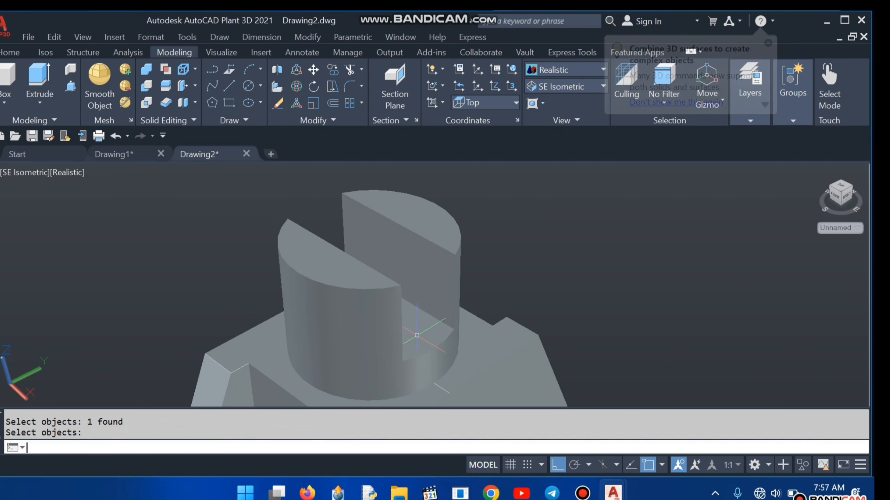
Change the model's visual style to Conceptual.
scroll(419, 338, down, 2)
middle_drag(419, 338, 394, 280)
scroll(395, 279, down, 2)
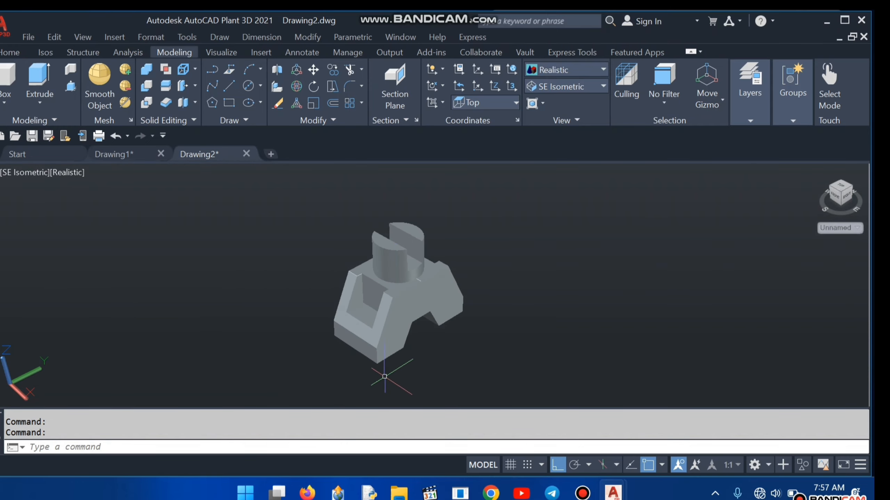
click(602, 68)
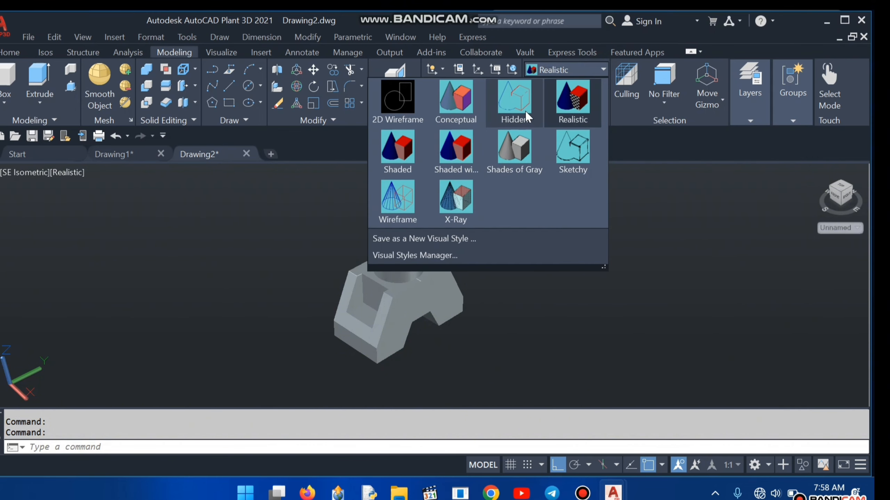
click(476, 105)
middle_drag(586, 200, 490, 210)
Compare the finished 3D part with reference drawing 21.
mouse_move(308, 493)
click(294, 452)
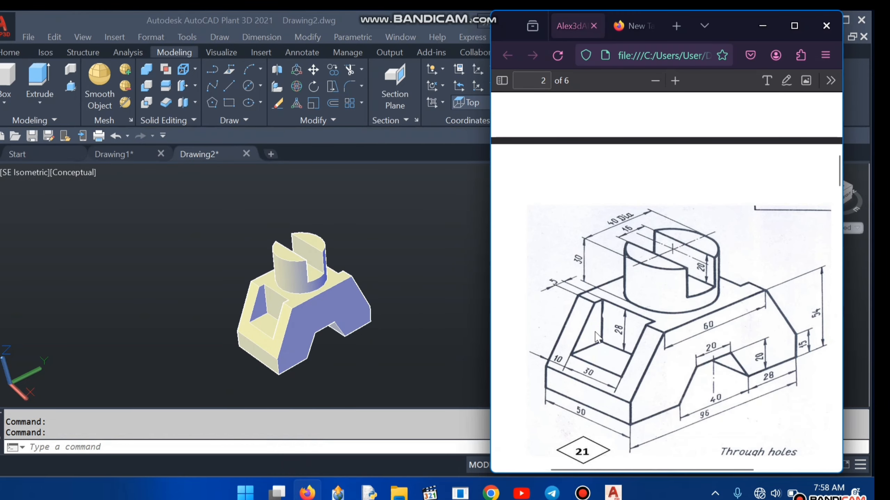
scroll(597, 337, down, 2)
scroll(608, 345, up, 7)
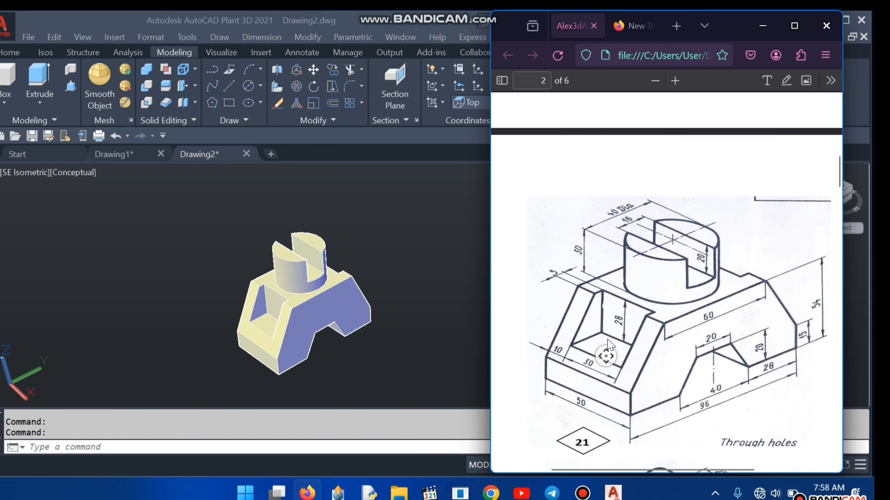
scroll(609, 351, up, 4)
scroll(609, 351, down, 8)
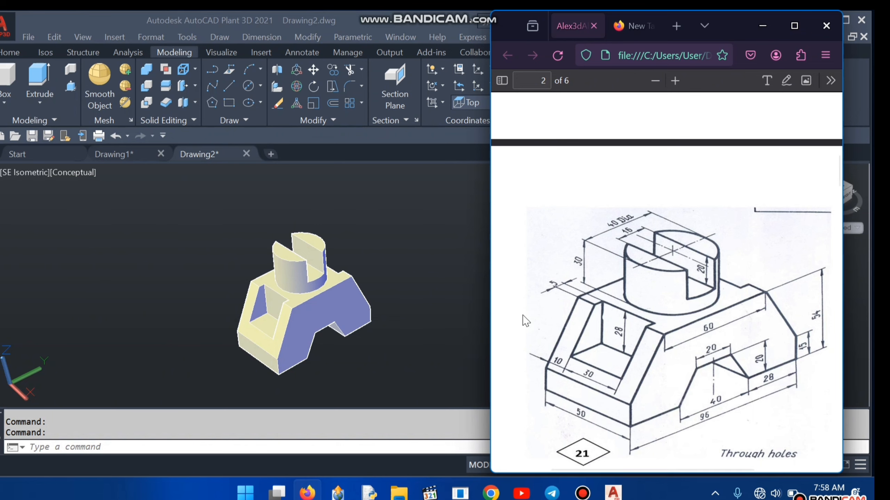
click(395, 359)
scroll(358, 345, up, 2)
middle_drag(356, 344, 408, 322)
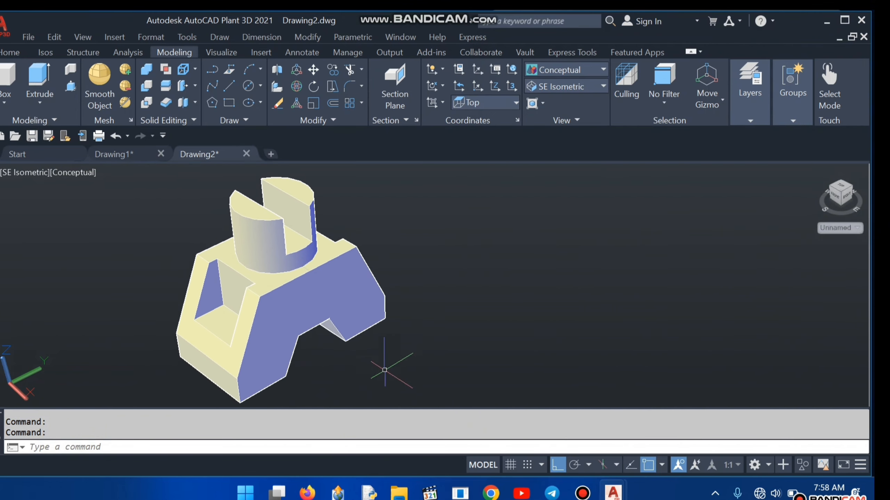
mouse_move(308, 494)
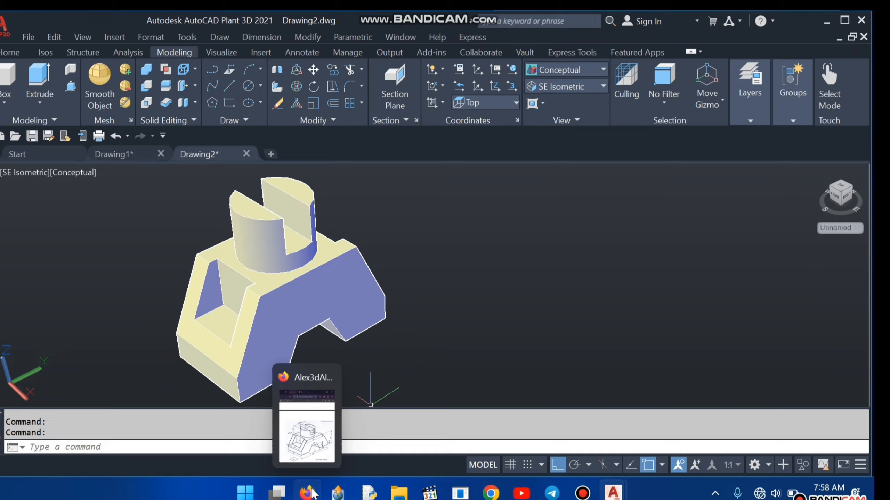
click(304, 450)
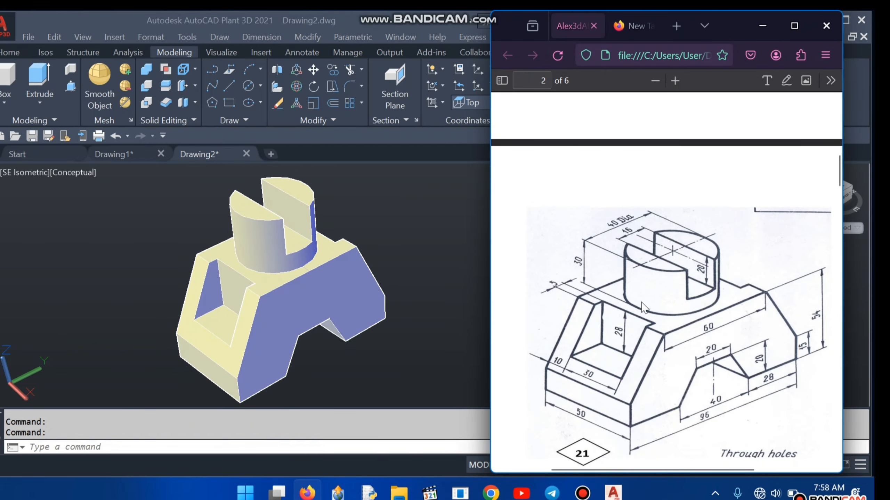